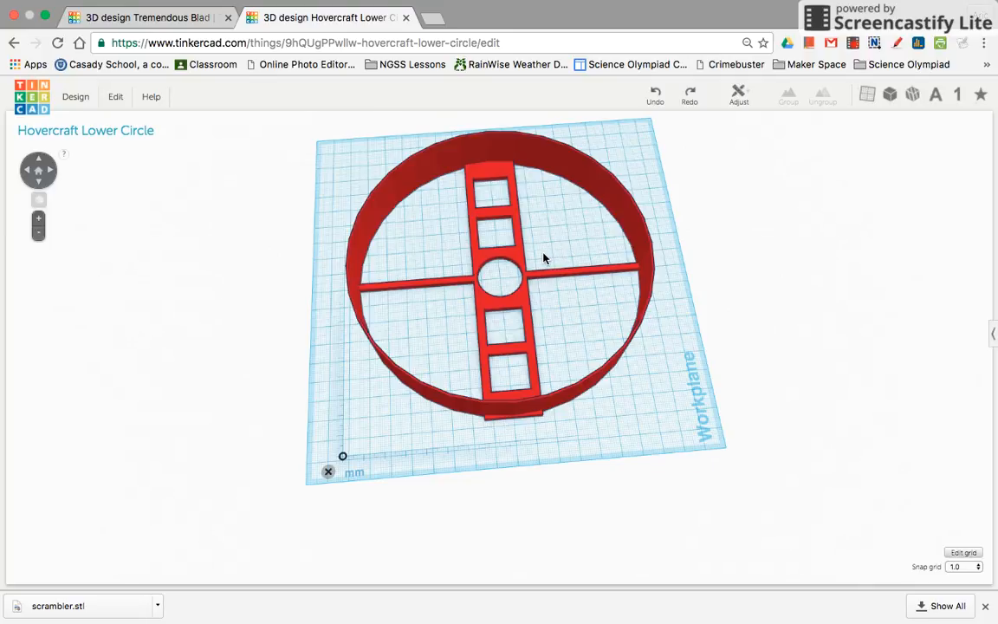
Switch to the blank Tremendous Blad design, place a cylinder near the workplane's centre and add a ruler near its front-left corner
click(167, 18)
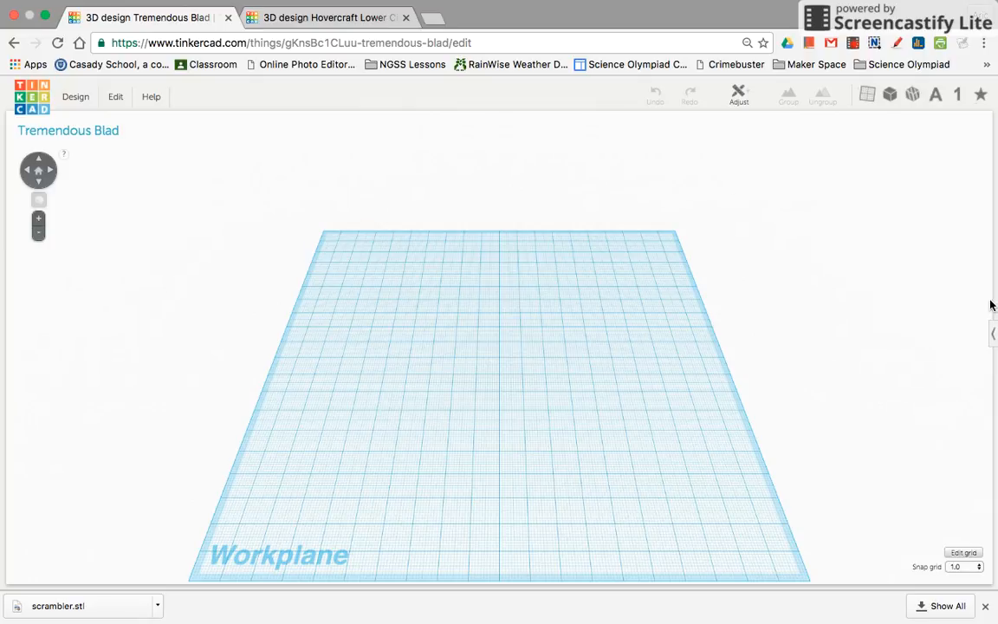
click(994, 335)
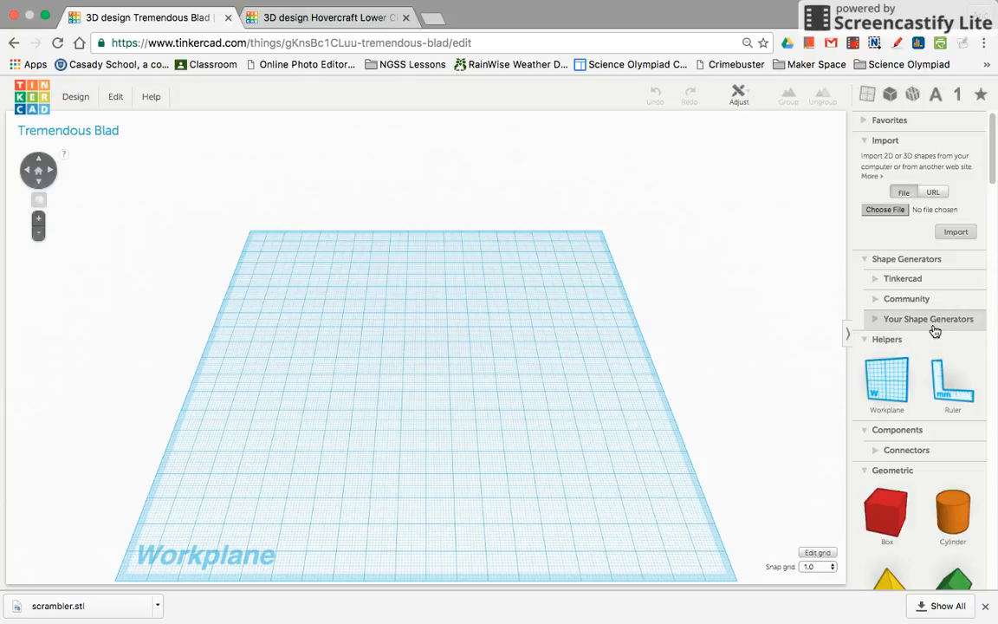
drag(953, 511, 702, 417)
drag(635, 411, 439, 391)
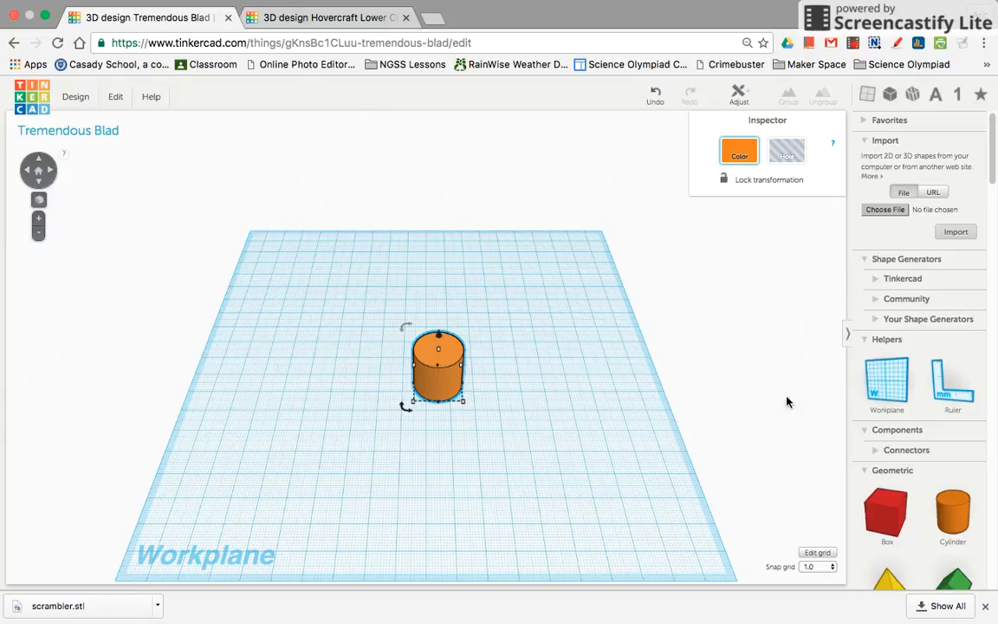
drag(953, 381, 326, 520)
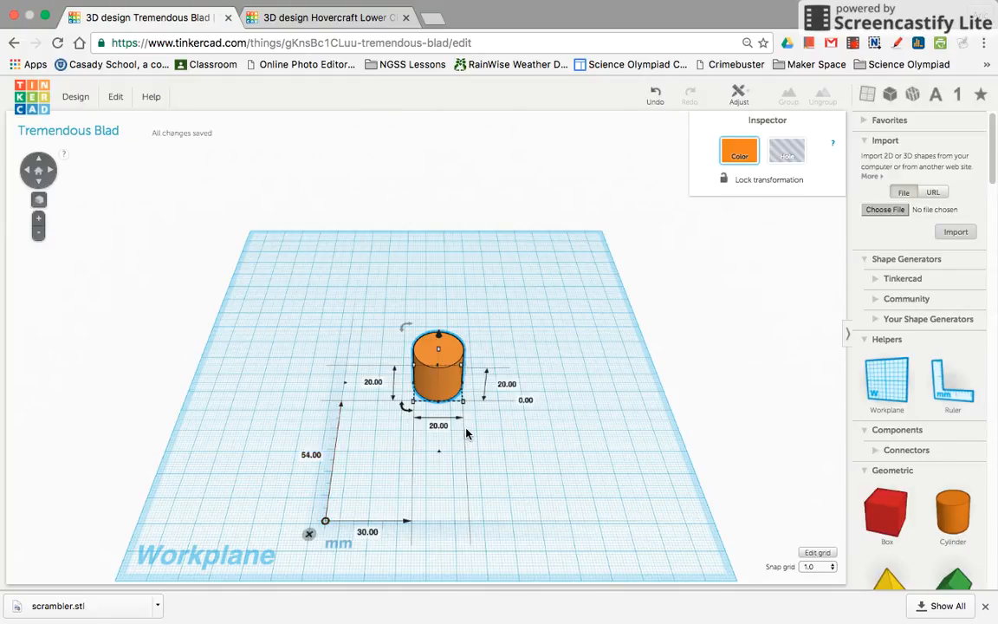
Set the cylinder's width and length to 152 mm each
click(438, 425)
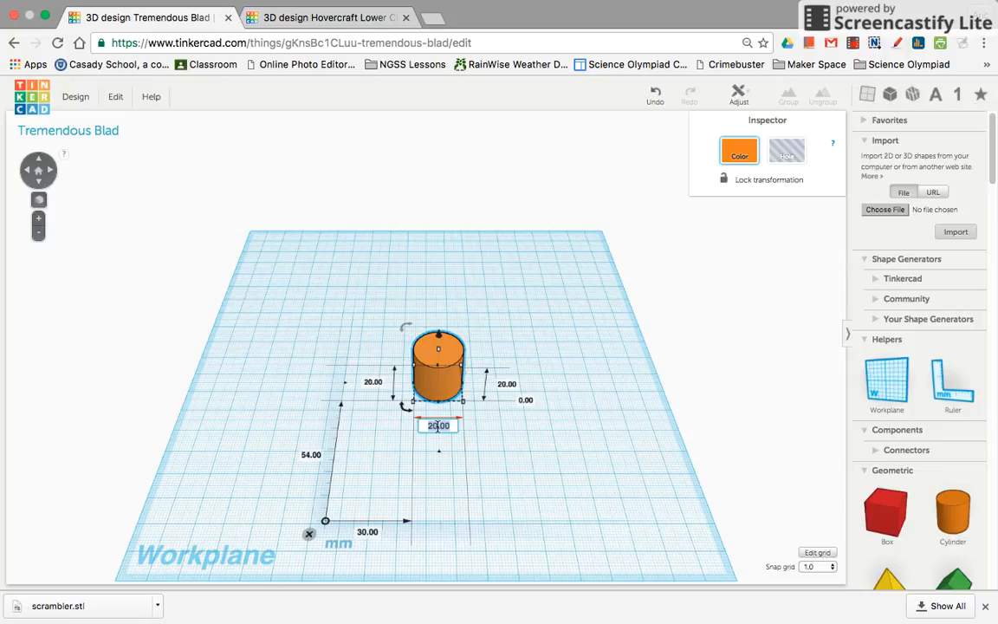
text(35)
key(BackSpace)
key(BackSpace)
text(152)
click(373, 383)
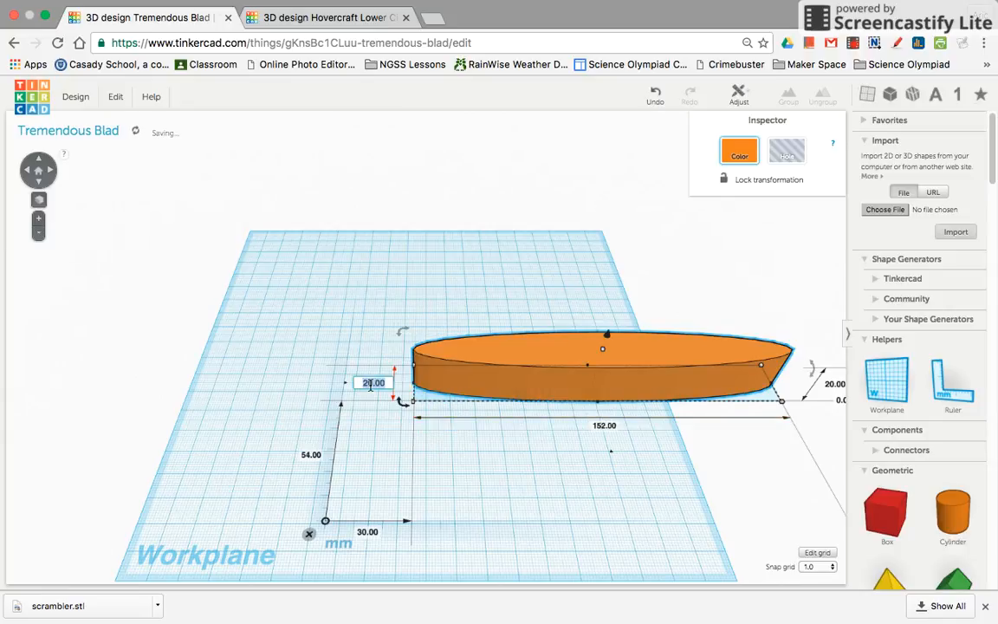
text(152)
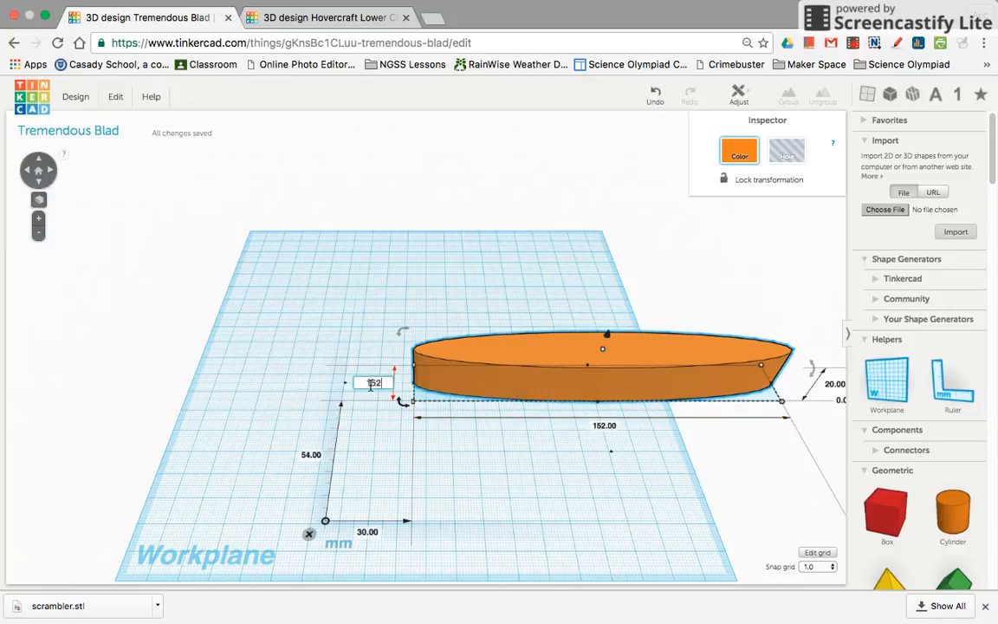
key(Return)
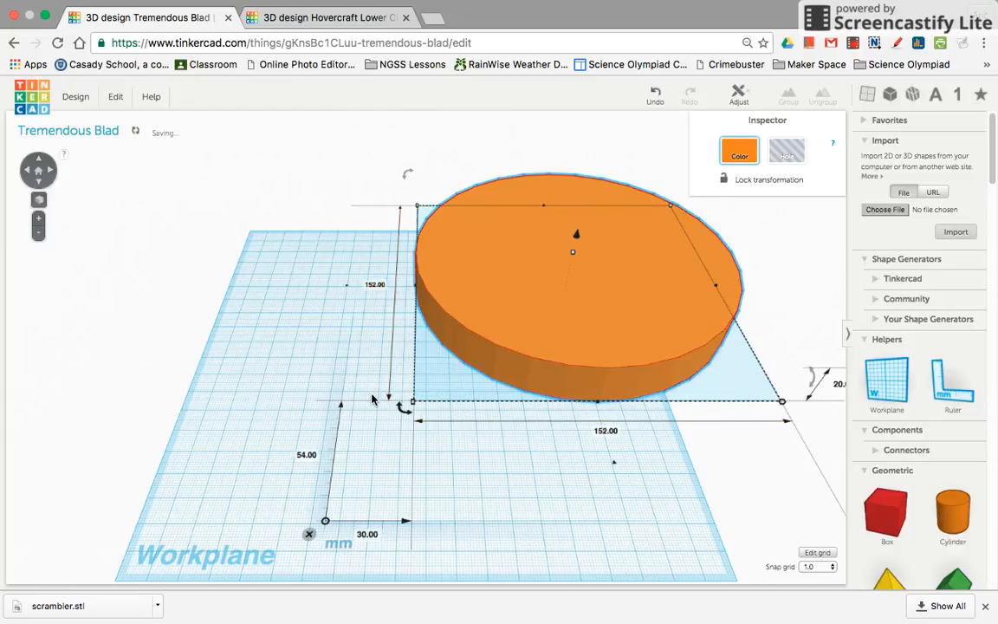
Move the large cylinder to the middle of the workplane and set its height to 25.4 mm
drag(530, 285, 368, 366)
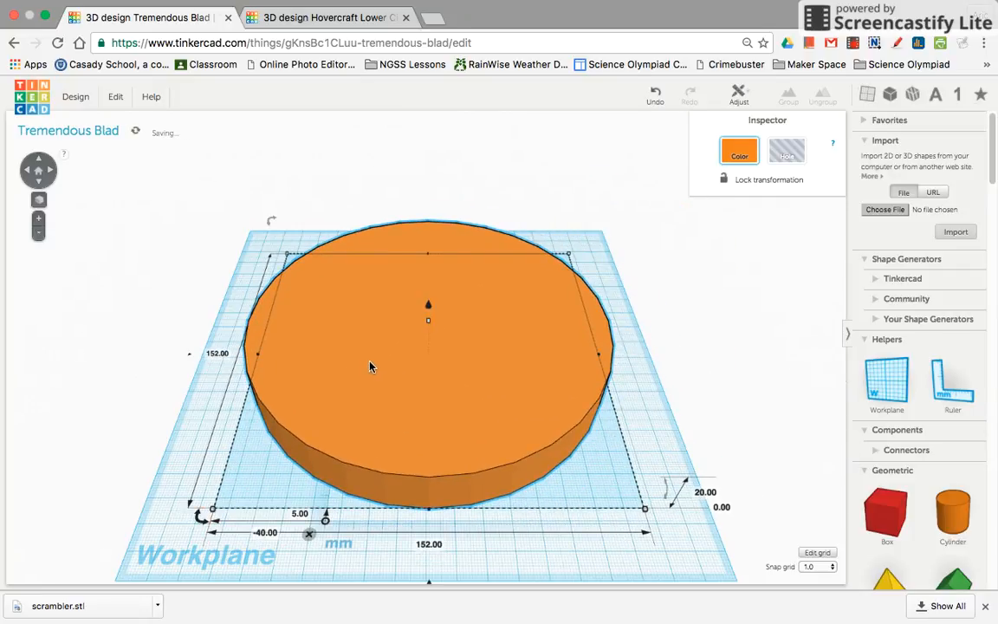
click(705, 492)
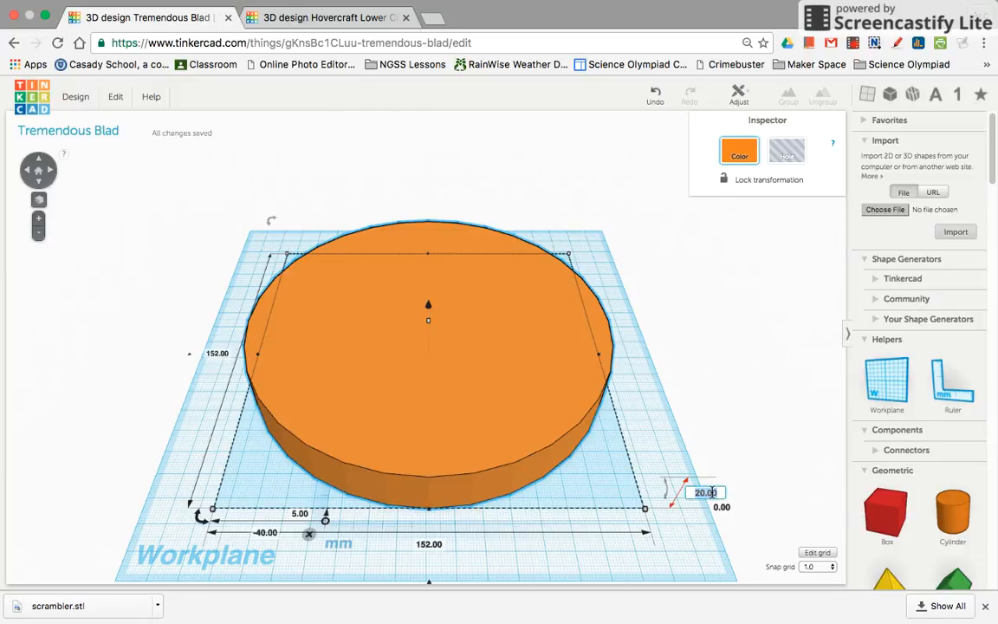
text(25.4)
key(Return)
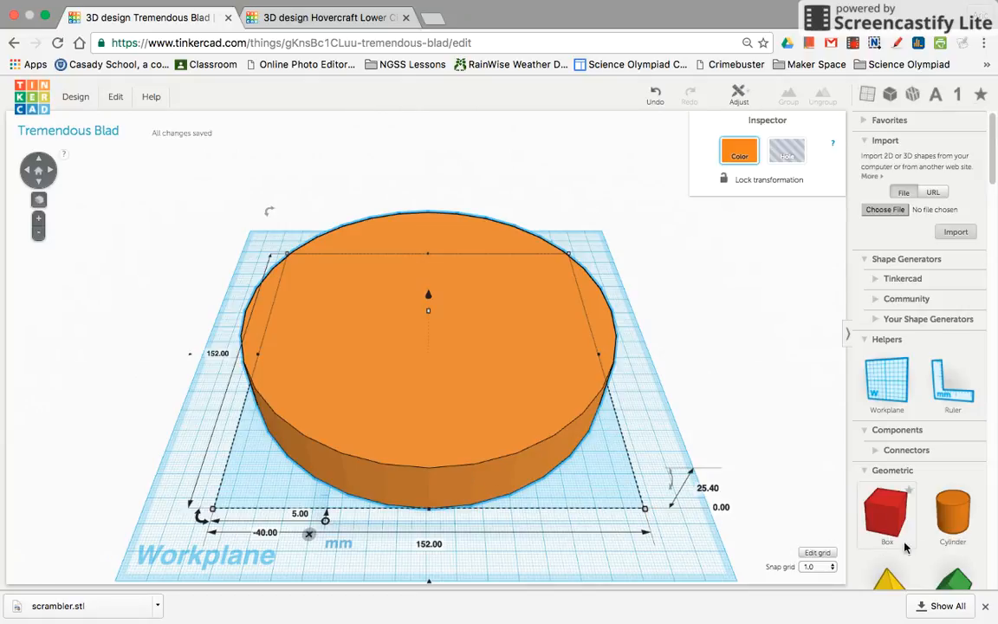
Place a second cylinder at the front right of the large disc and raise it 40 mm above the workplane
drag(953, 519, 605, 482)
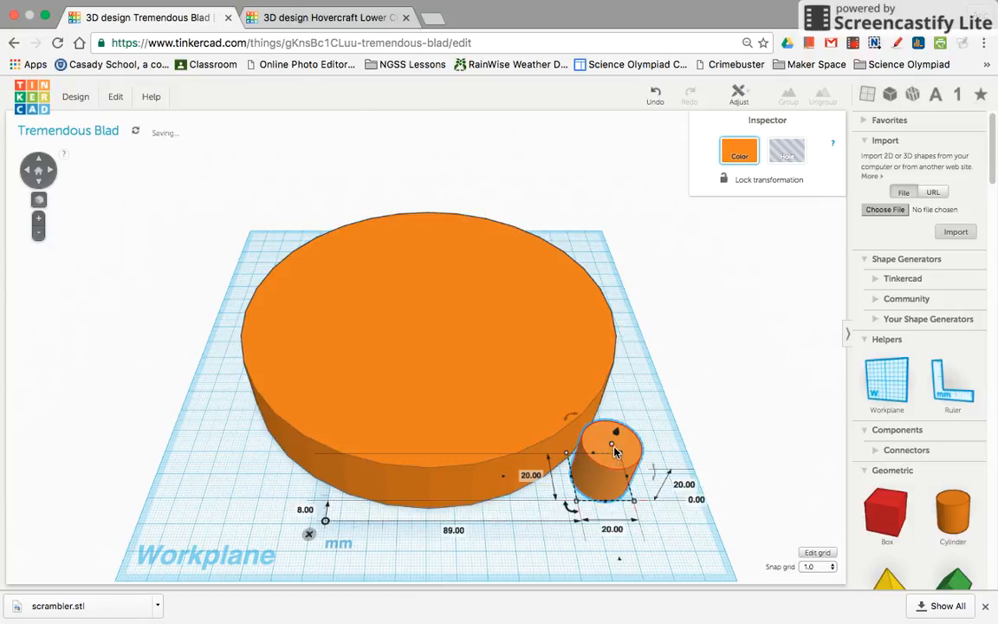
drag(614, 451, 636, 348)
right_drag(661, 538, 630, 522)
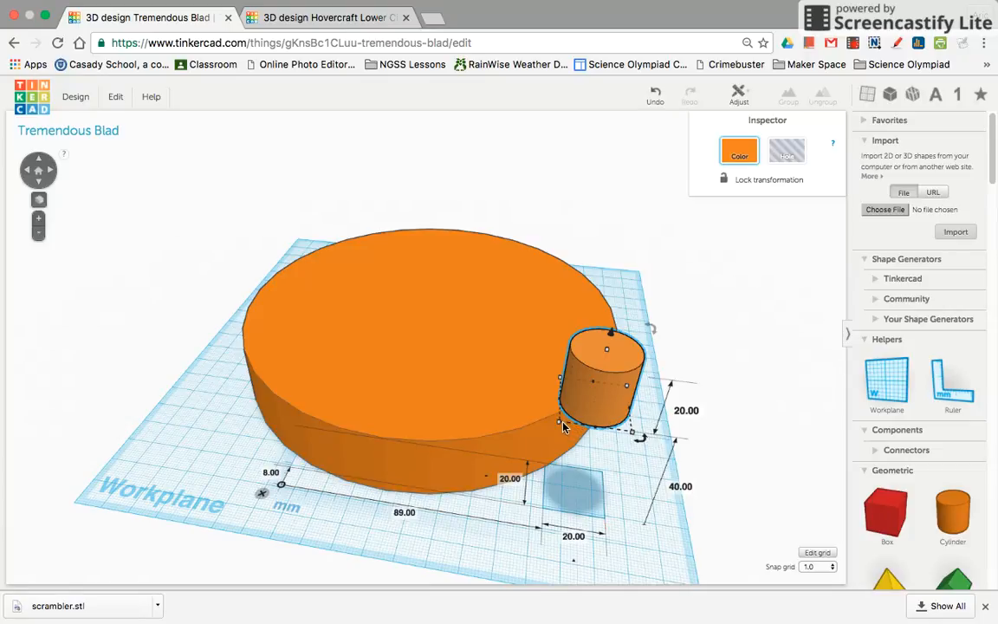
Enlarge the raised cylinder to 150 mm wide and 150 mm long
drag(559, 426, 368, 420)
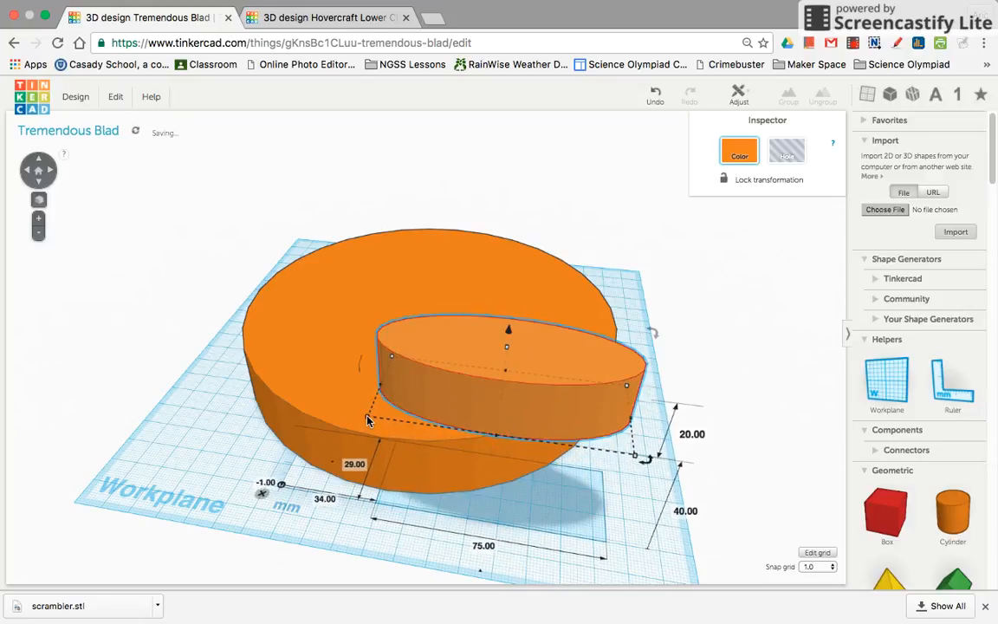
click(481, 546)
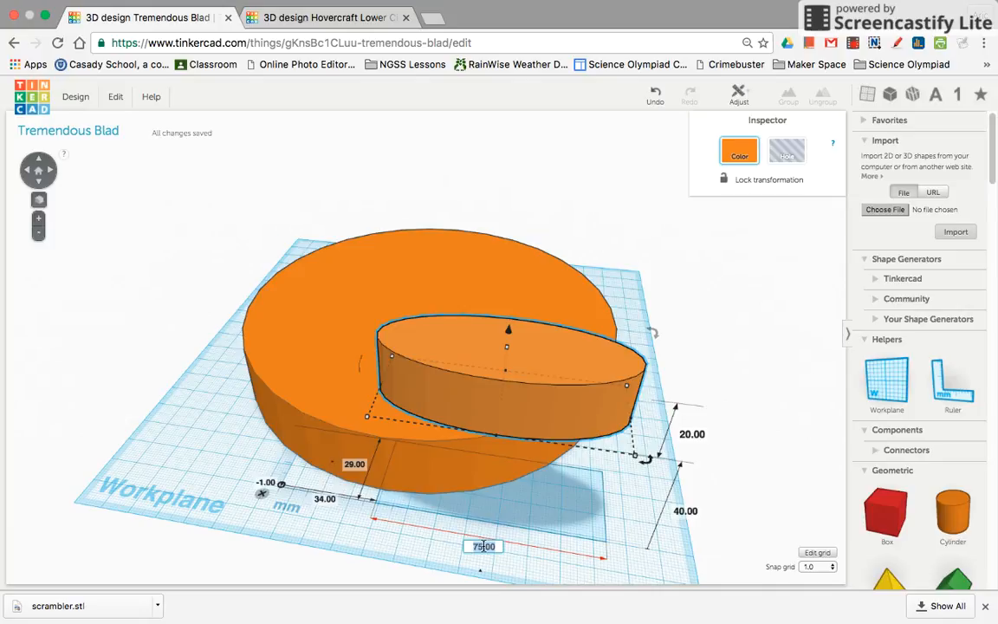
text(150)
key(Return)
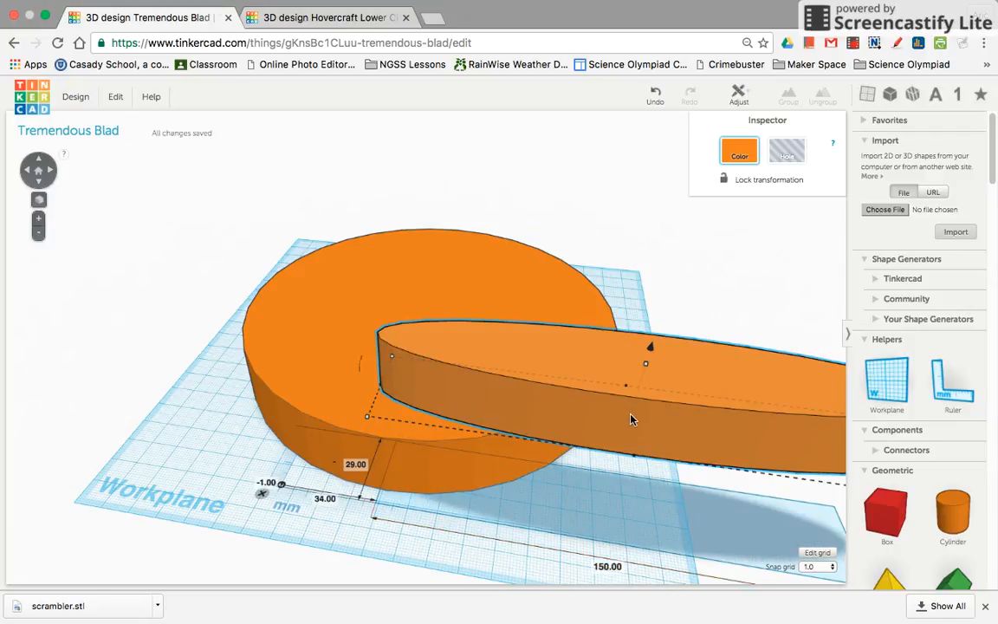
drag(635, 462, 596, 517)
click(350, 484)
text(150)
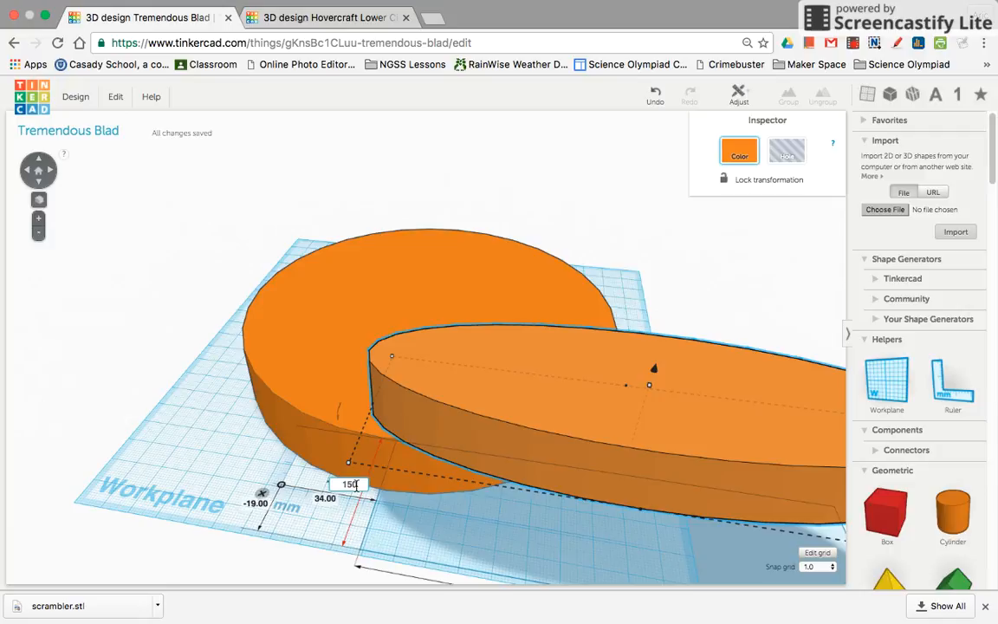
key(Return)
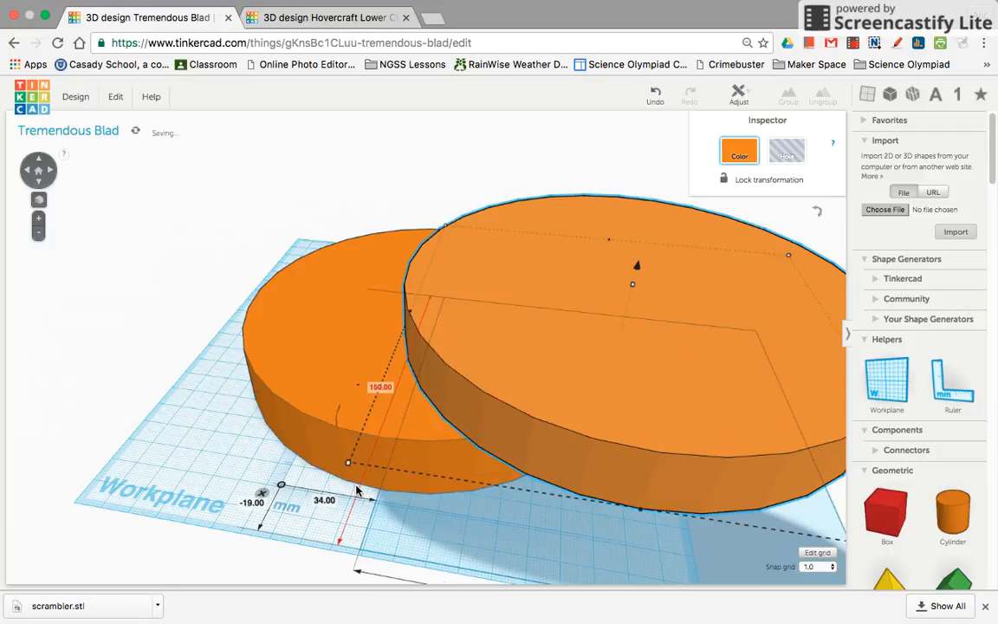
Move the 150 mm cylinder roughly over the base disc and stretch its height to about 42 mm
drag(680, 315, 472, 256)
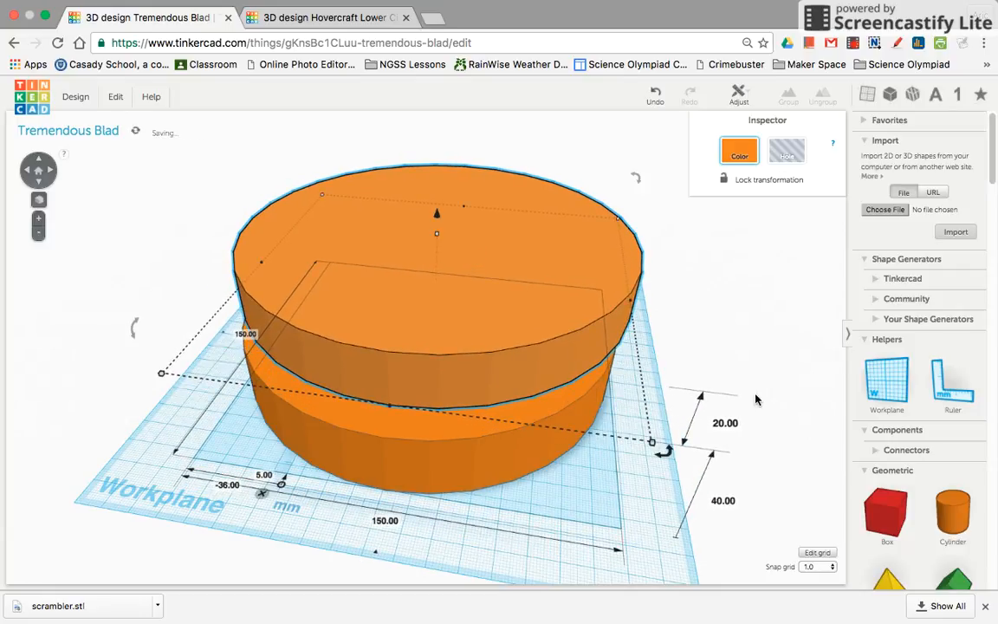
click(700, 404)
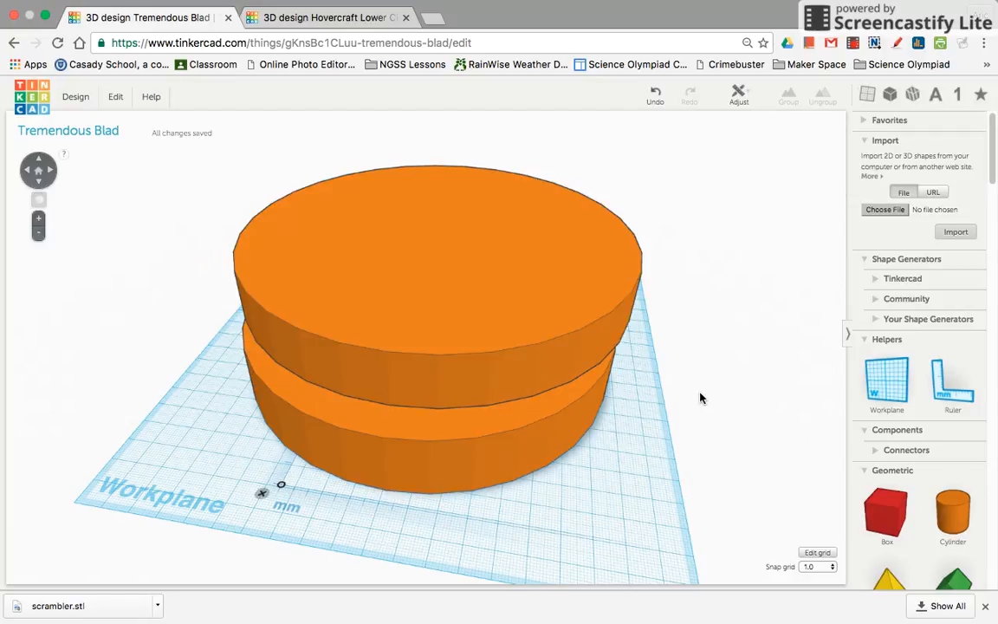
click(531, 330)
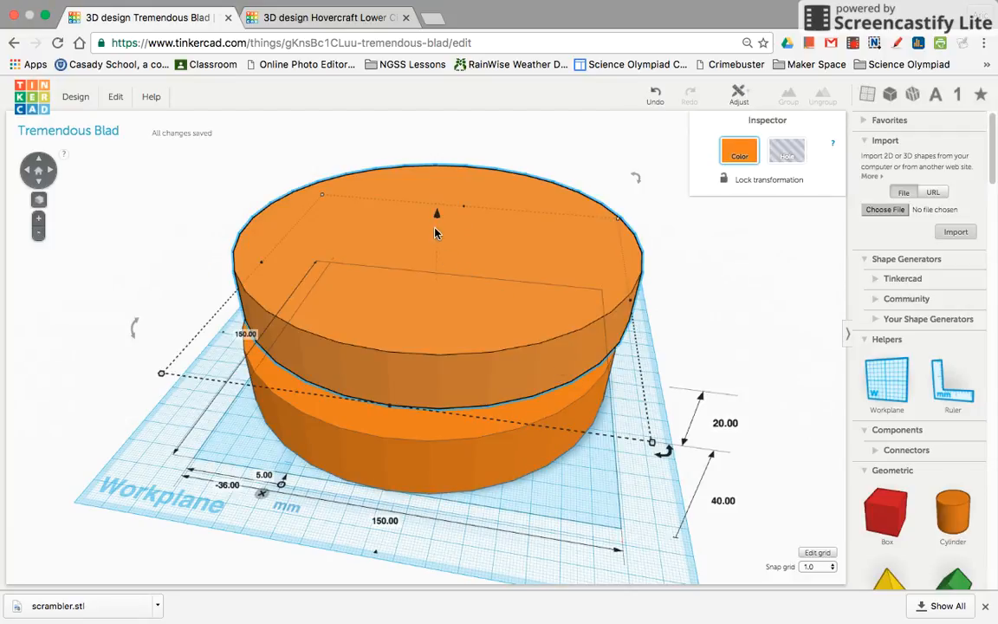
drag(438, 237, 442, 182)
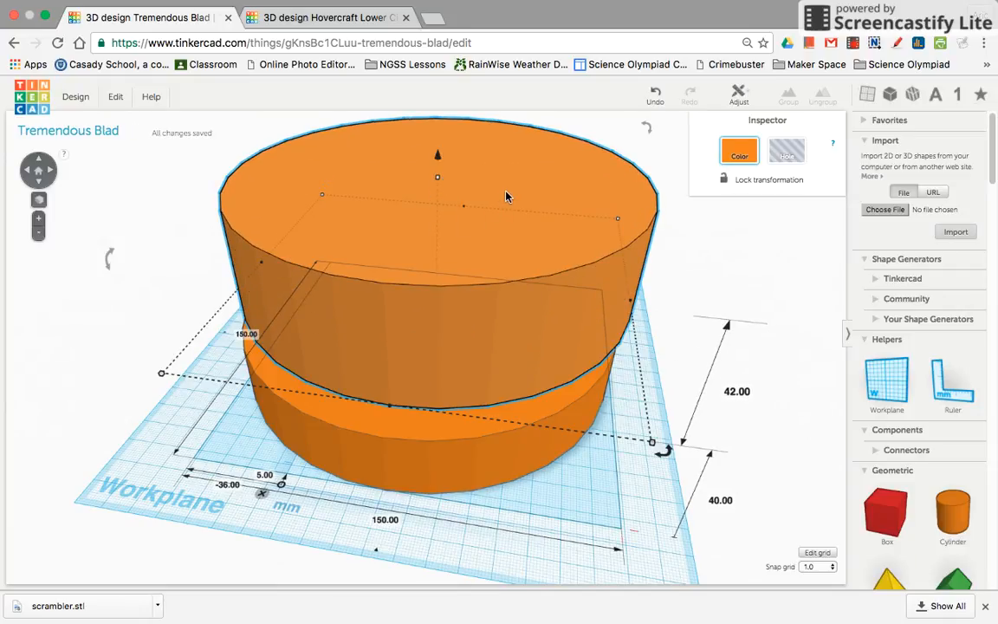
Turn the upper cylinder into a hole and lower it through the base disc to the workplane
click(788, 155)
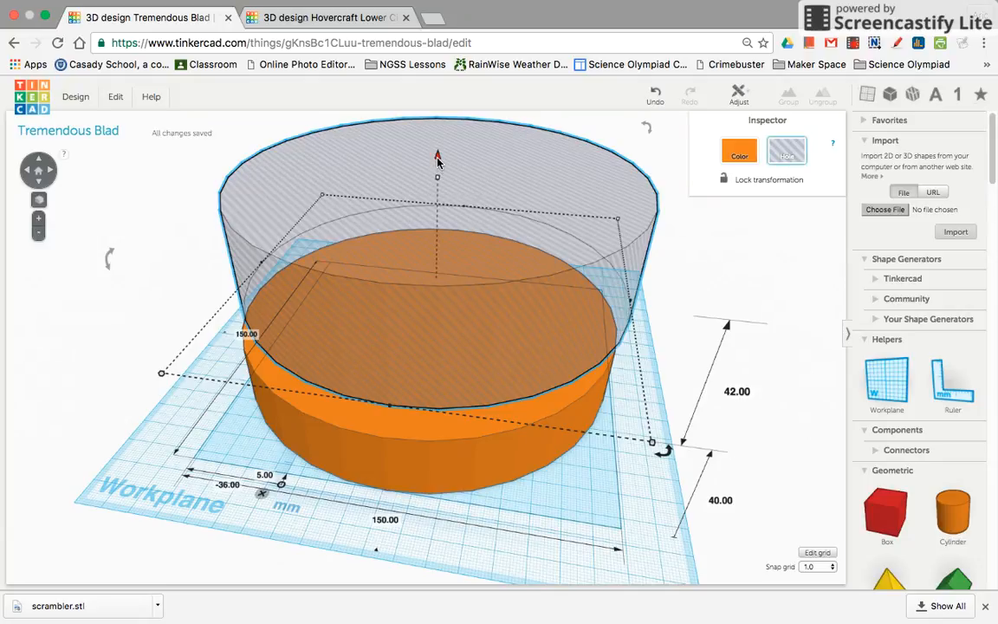
drag(438, 163, 436, 263)
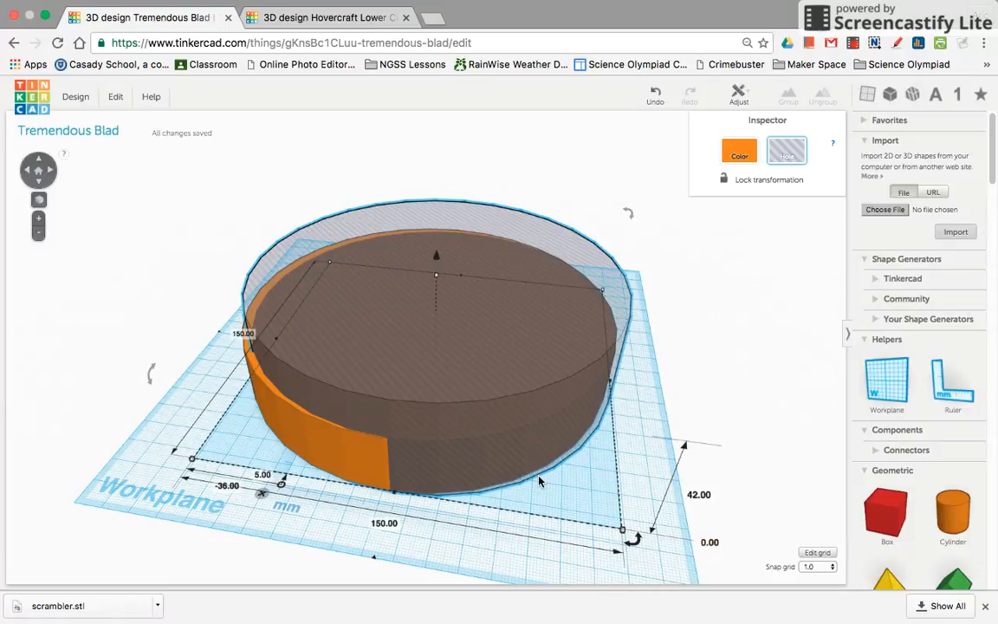
Select both cylinders and align their centres along the workplane's width and length
drag(216, 375, 396, 320)
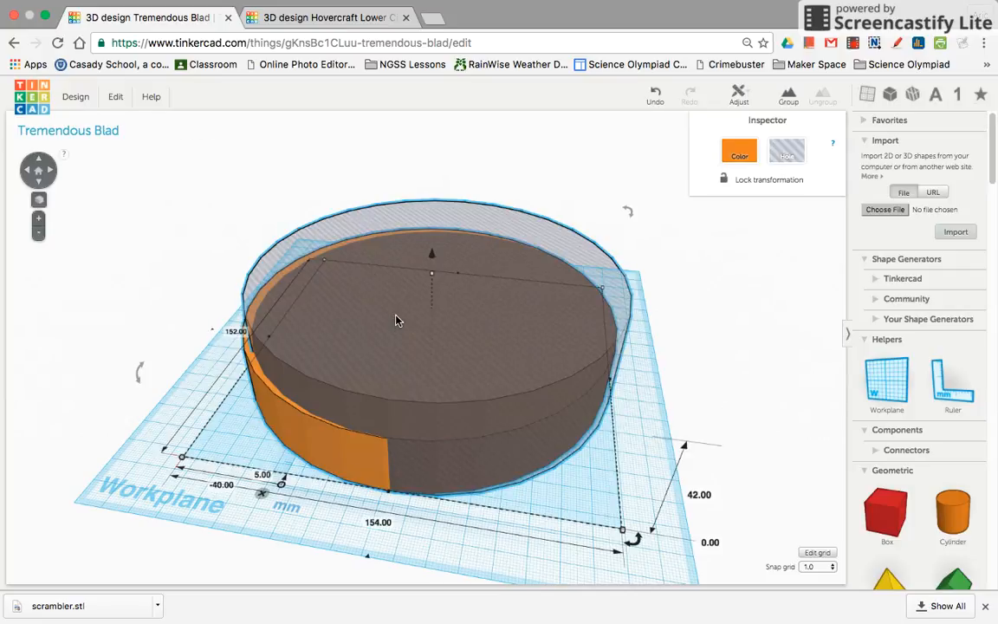
click(737, 97)
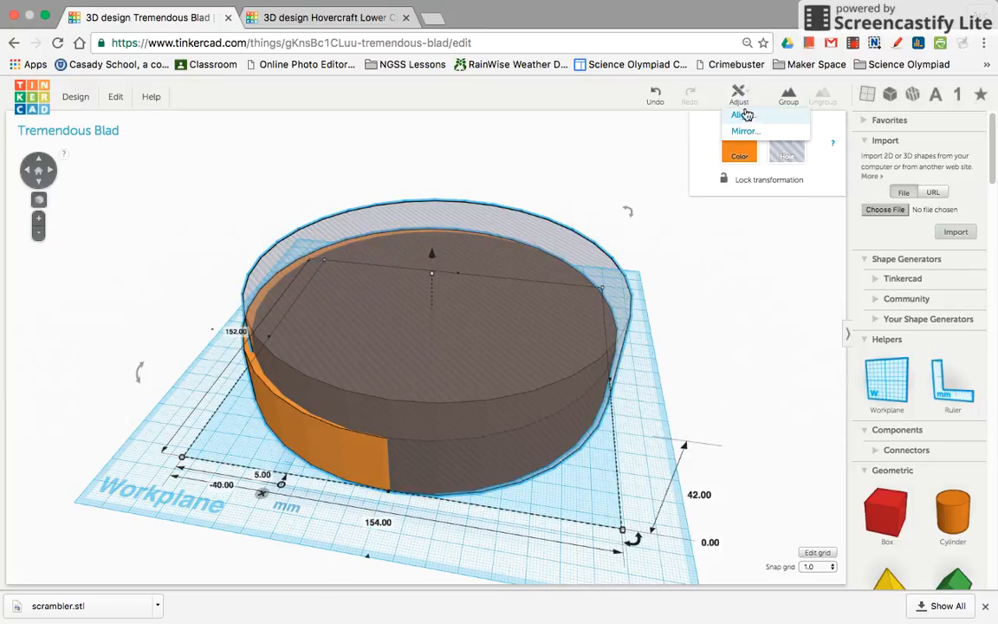
click(745, 115)
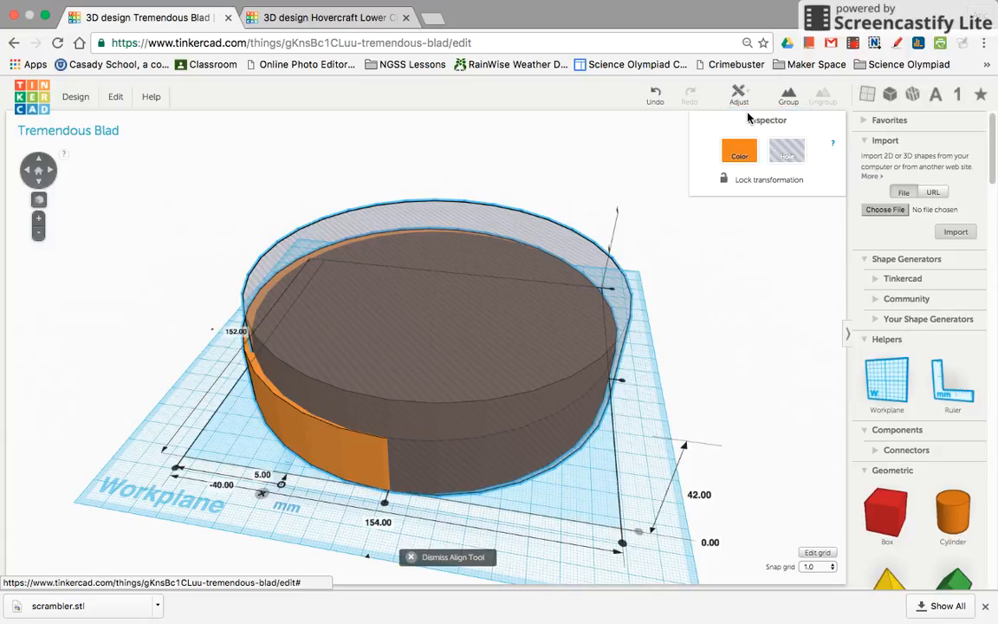
click(385, 506)
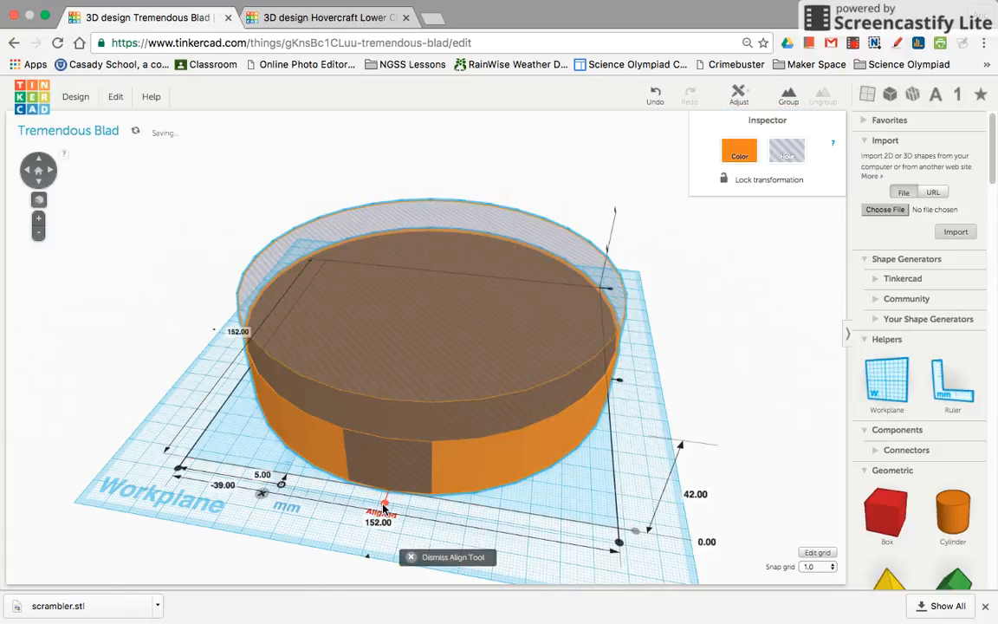
click(619, 384)
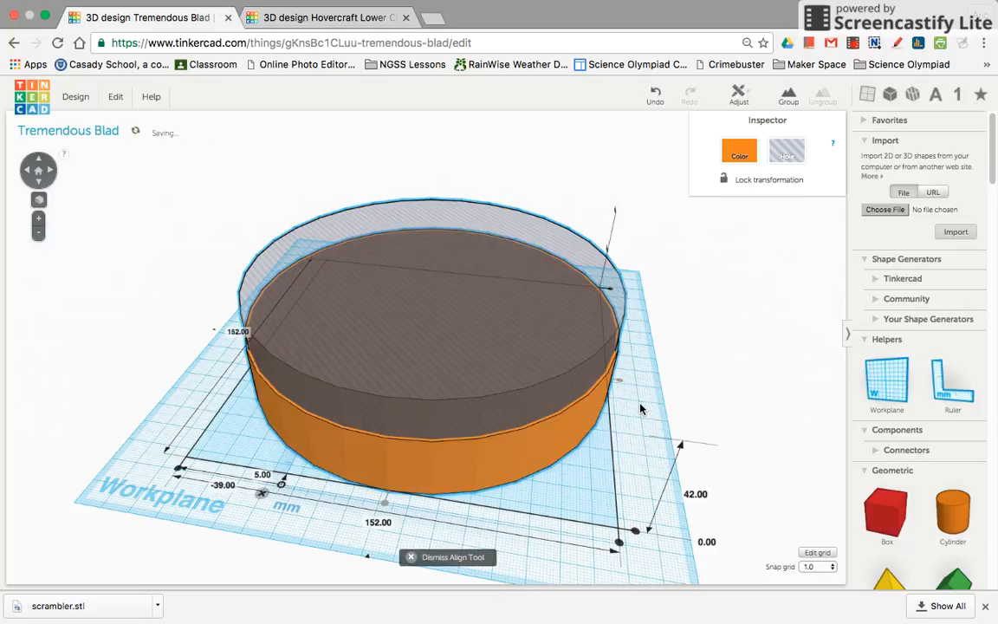
Group the solid disc with the hole cylinder to cut it into a thin ring
right_drag(558, 405, 621, 577)
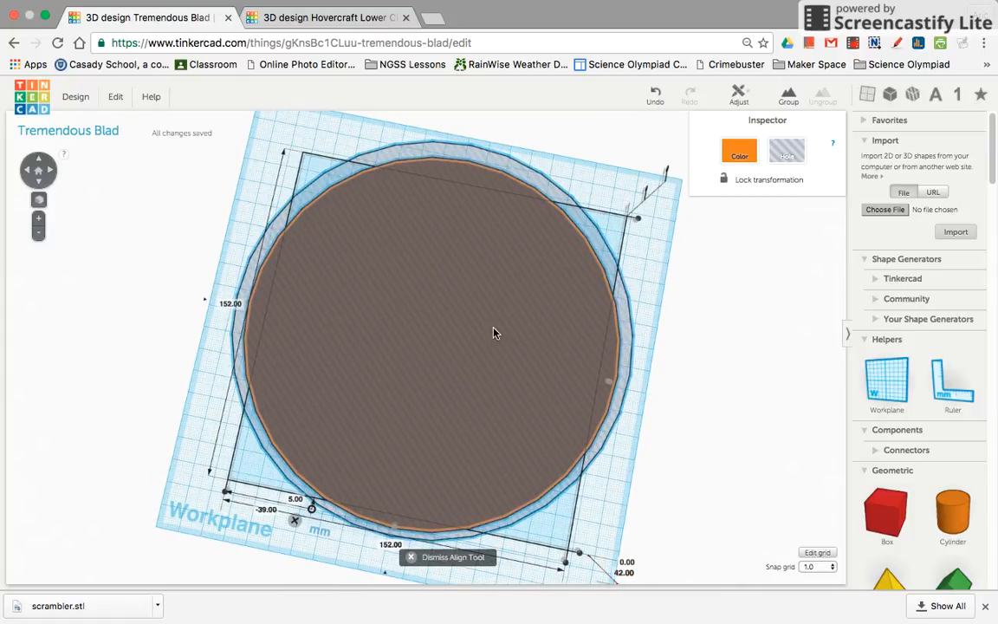
scroll(494, 333, down, 5)
scroll(494, 334, up, 10)
scroll(492, 335, down, 5)
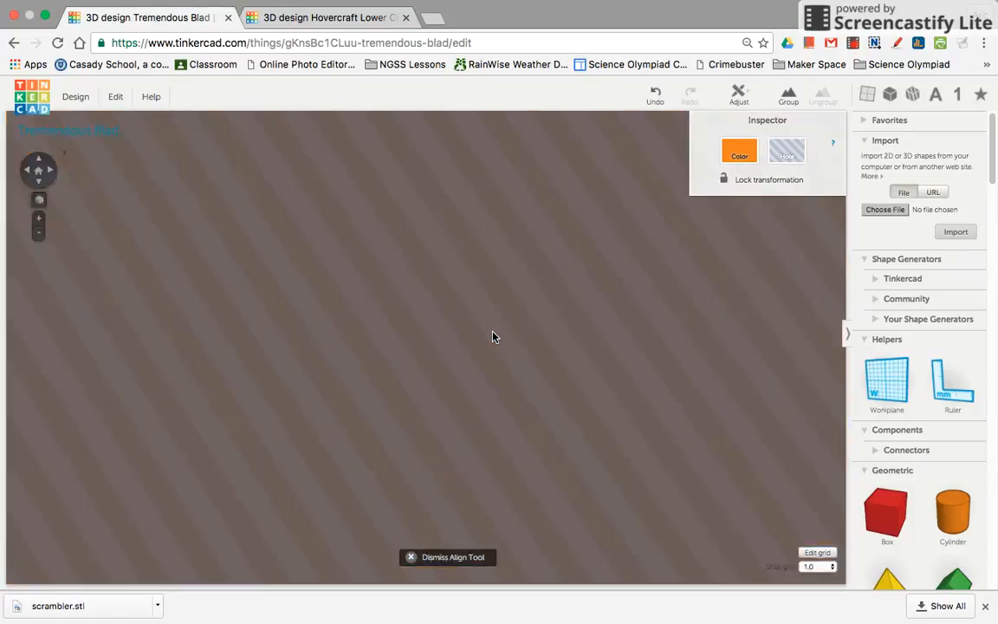
scroll(492, 336, up, 4)
scroll(493, 337, up, 2)
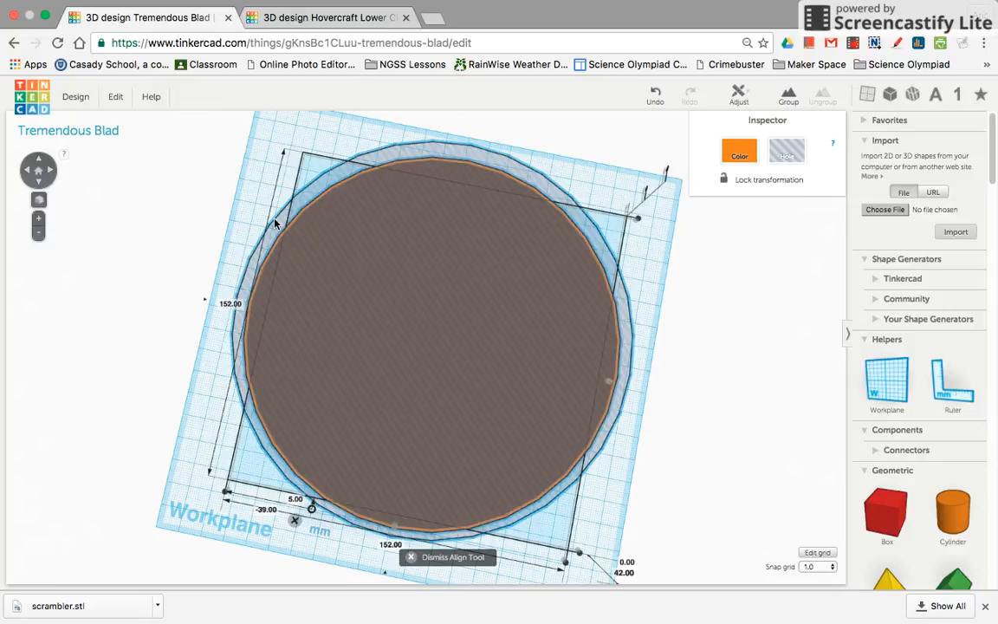
drag(252, 195, 435, 368)
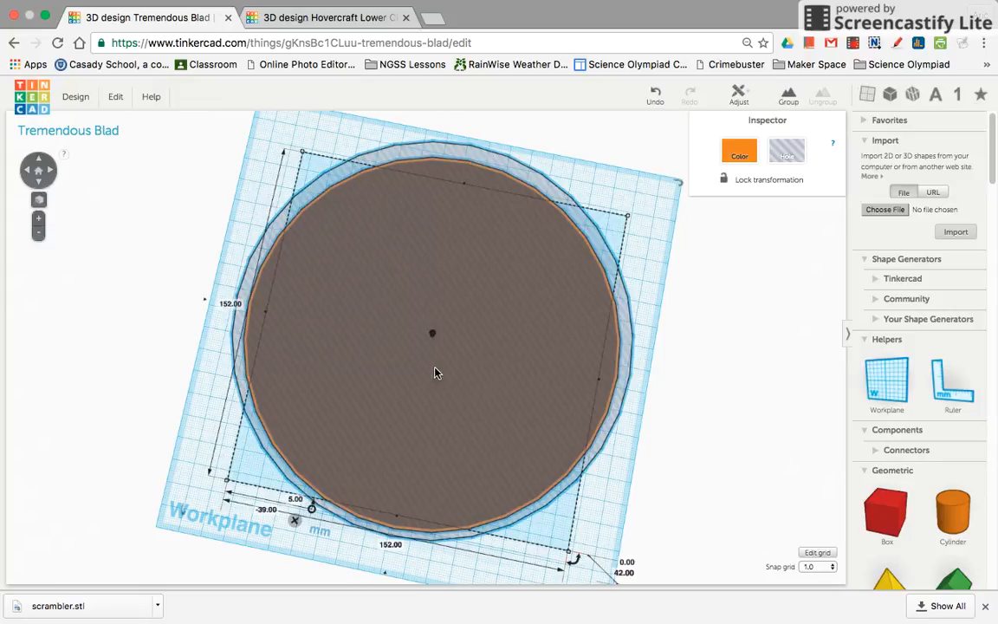
click(794, 99)
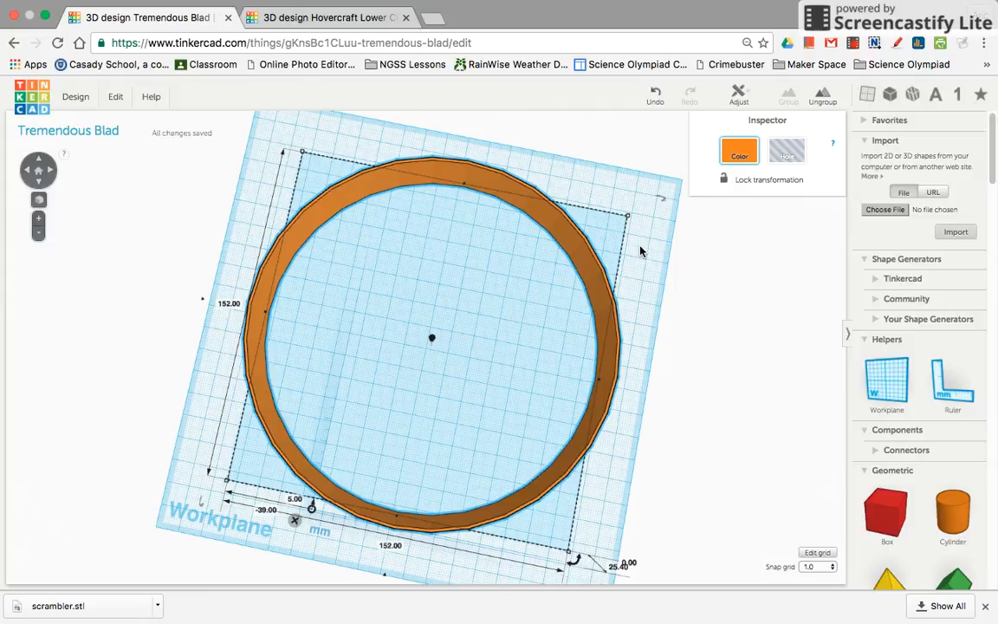
click(640, 251)
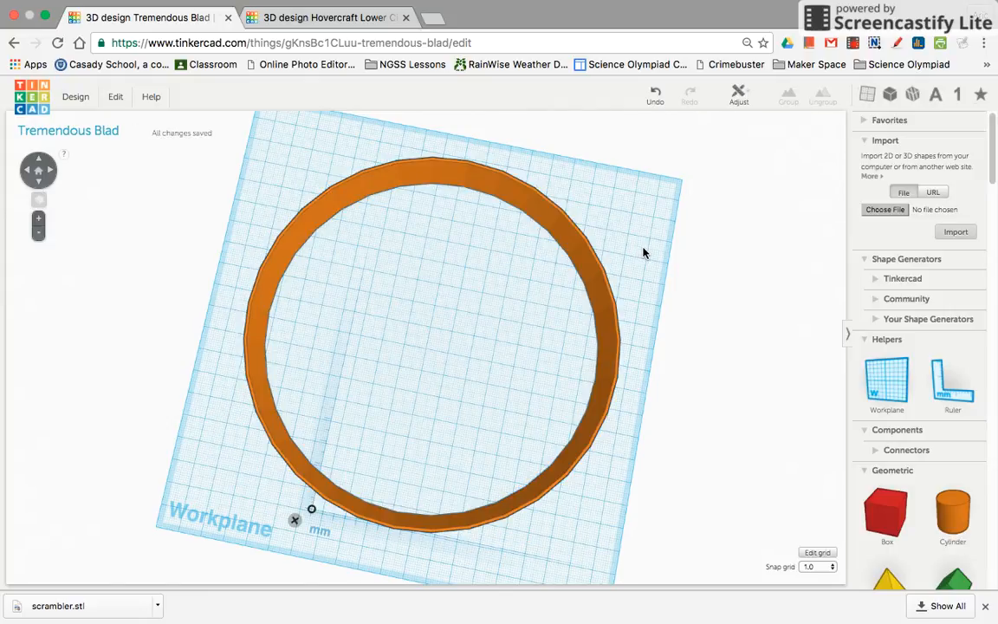
Place a box on the workplane near the middle of the ring
mouse_move(635, 252)
right_down()
mouse_move(636, 236)
mouse_move(639, 271)
right_up()
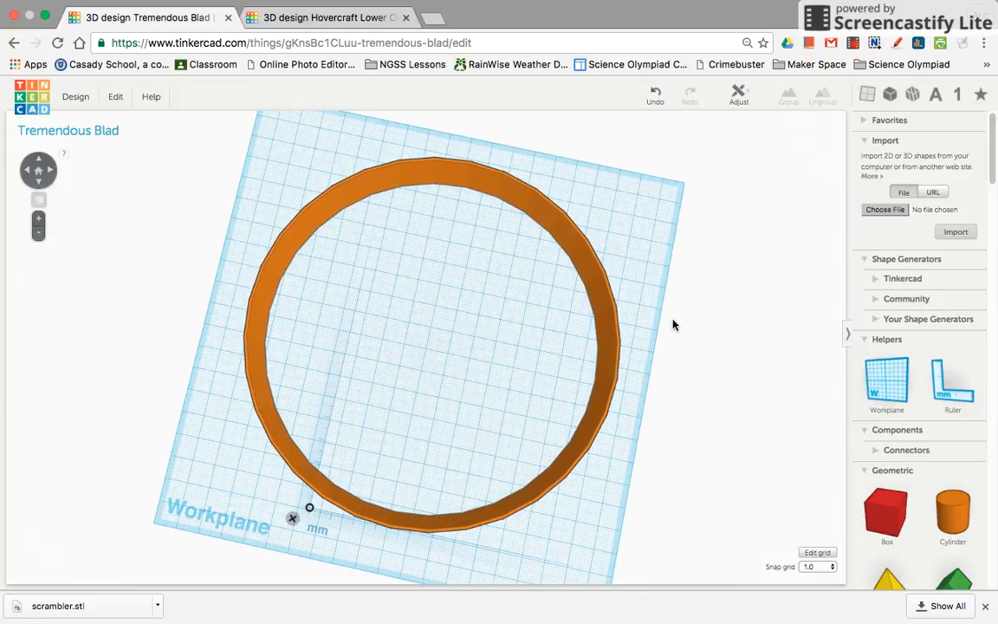
drag(876, 504, 450, 333)
right_drag(499, 332, 500, 278)
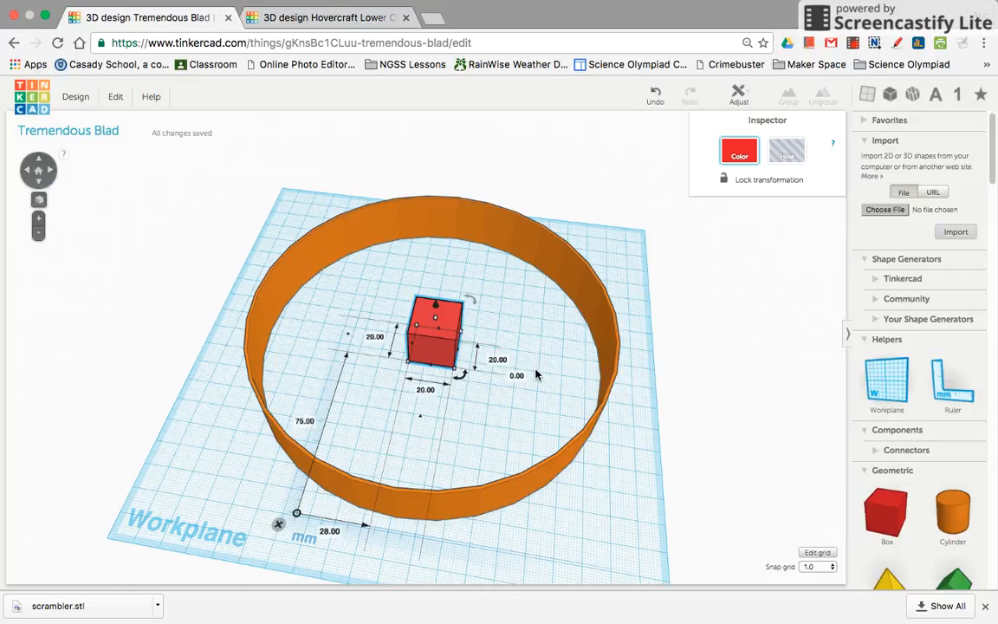
click(497, 360)
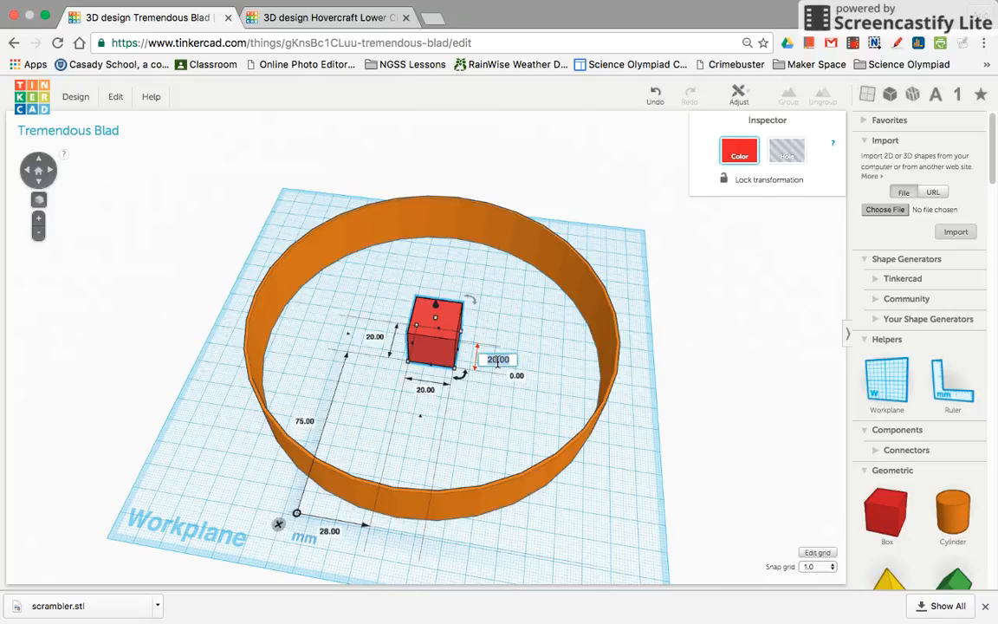
text(154)
key(Return)
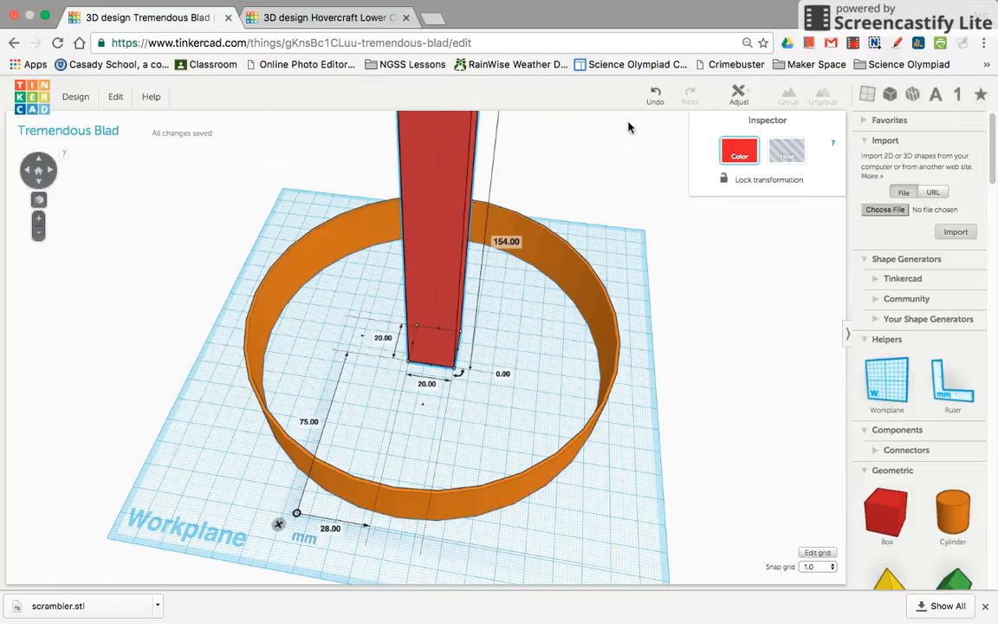
click(655, 95)
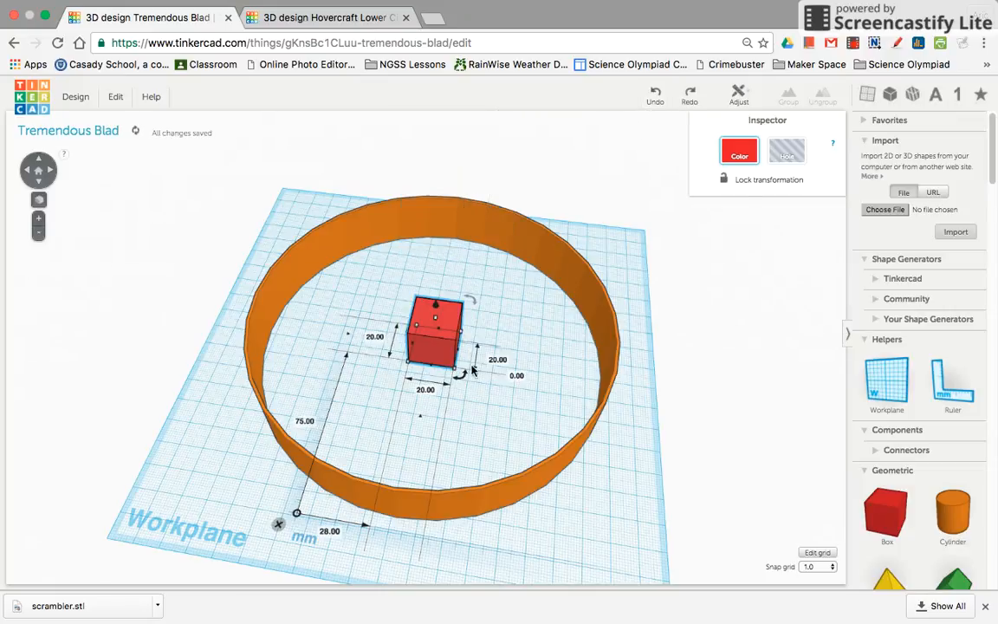
Set the box's length to 154 mm and move it so it spans the ring from wall to wall
click(374, 336)
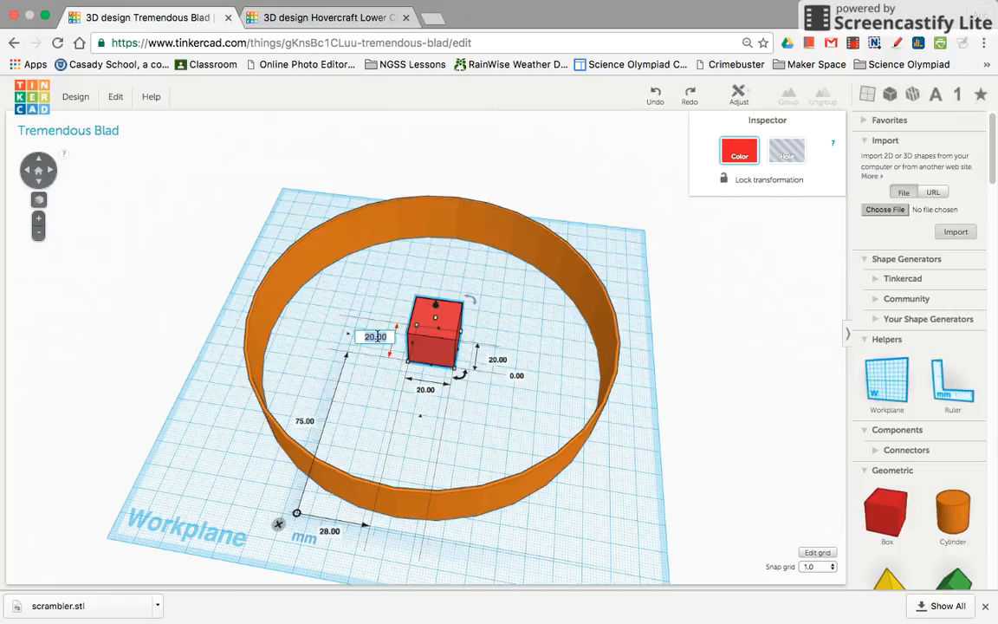
text(154)
key(Return)
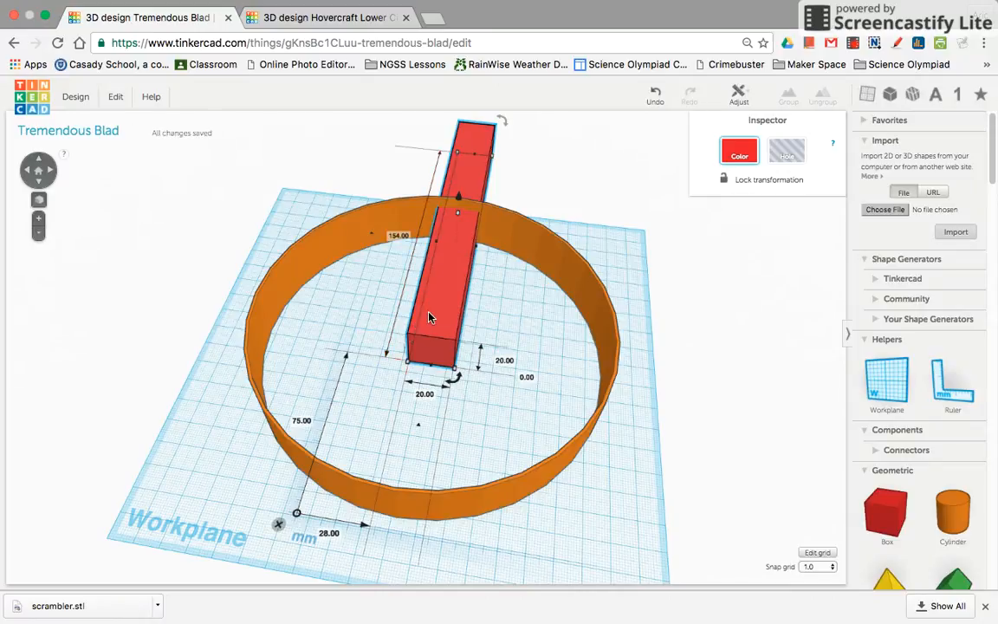
drag(425, 323, 407, 450)
Set the long box's height to 3 mm and its width to 28 mm to form a flat strip
click(475, 526)
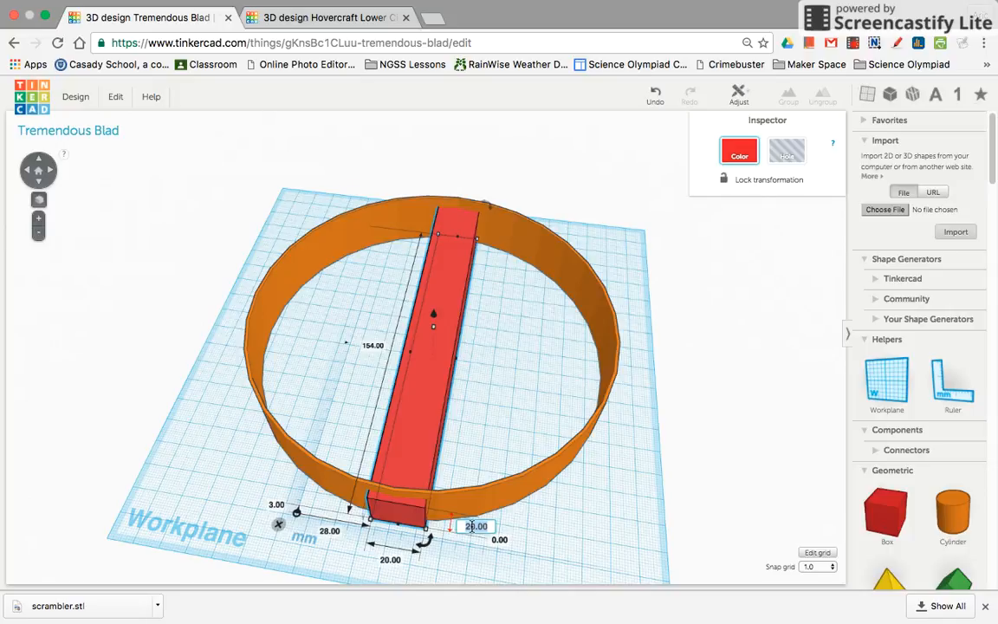
text(3)
key(Return)
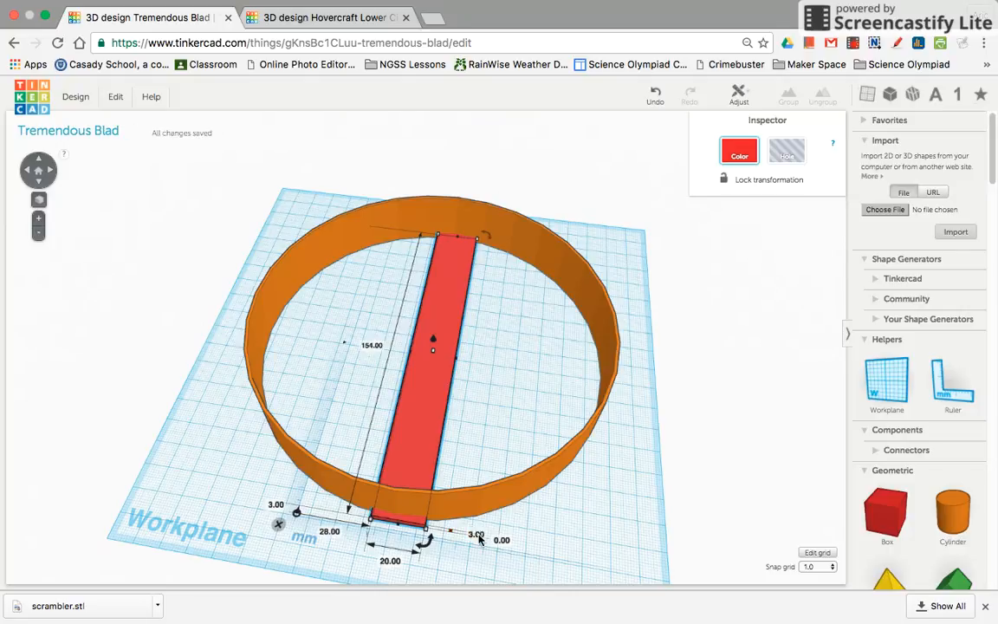
click(390, 562)
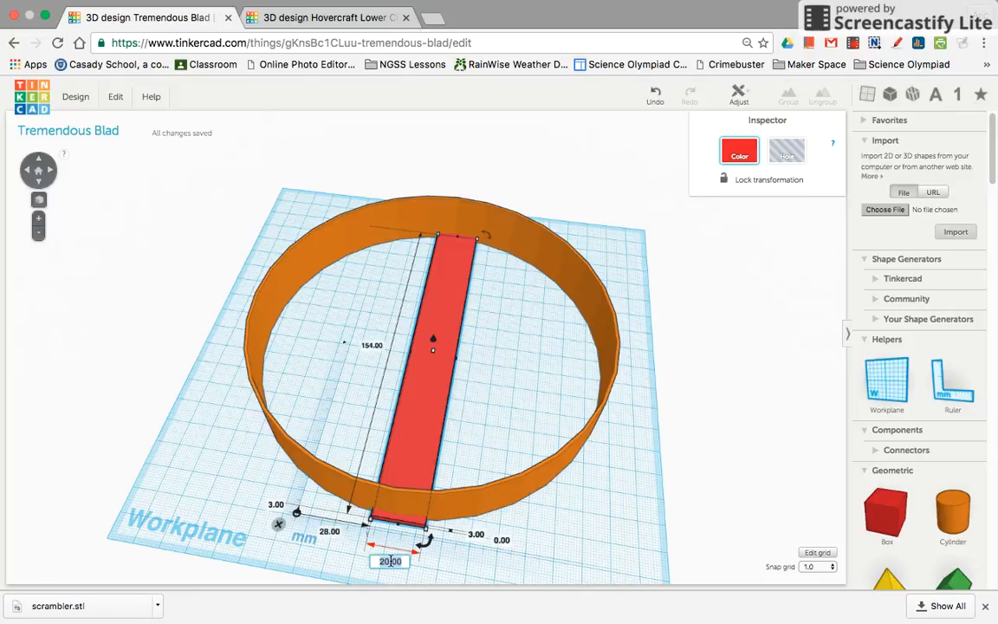
text(28)
key(Return)
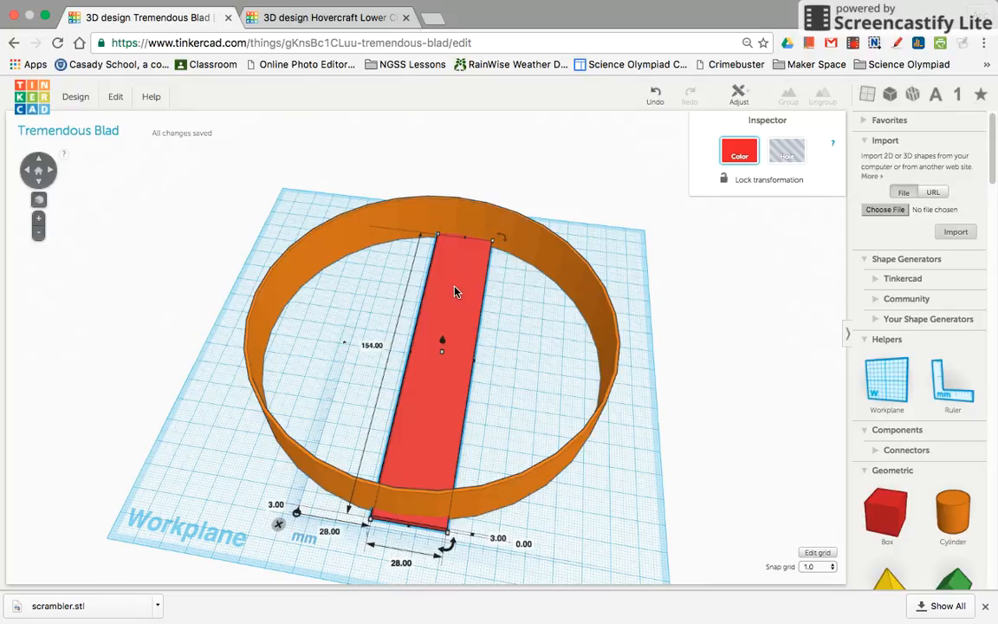
Select the ring and the flat strip and align their centres along the workplane's width and length
drag(343, 213, 390, 233)
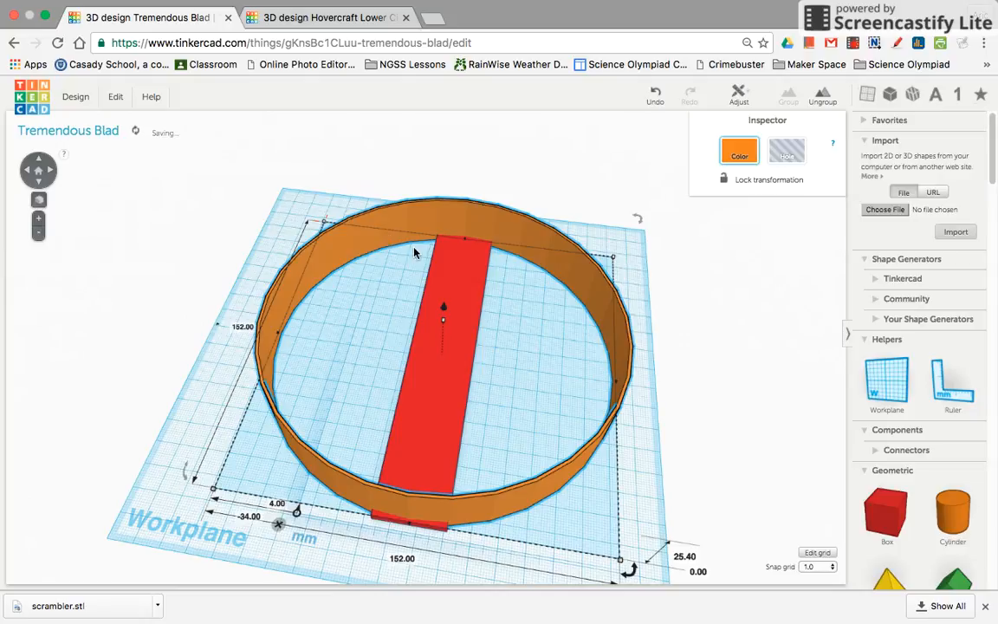
click(655, 96)
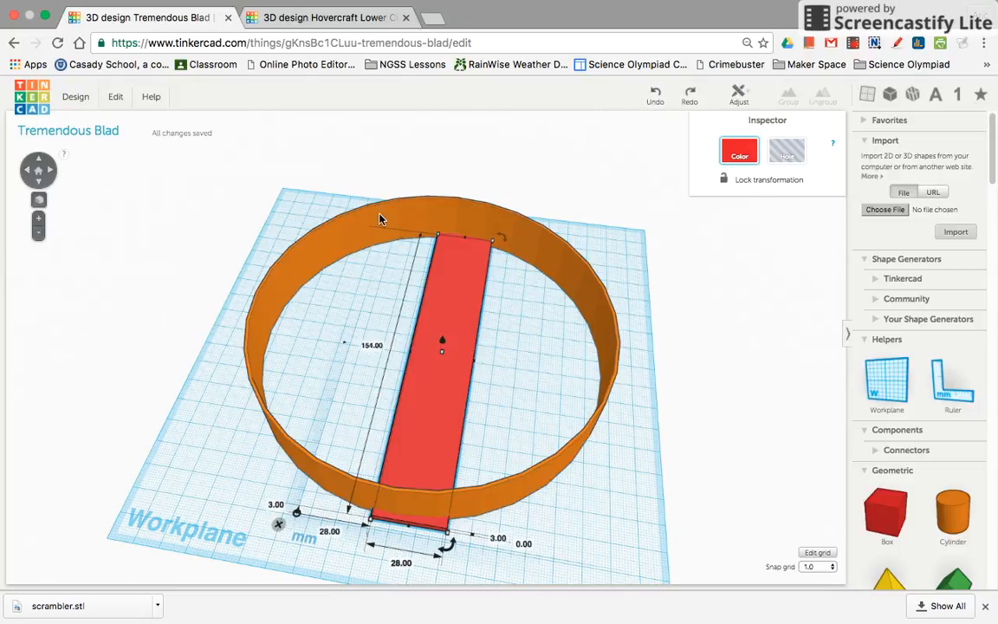
drag(338, 224, 499, 338)
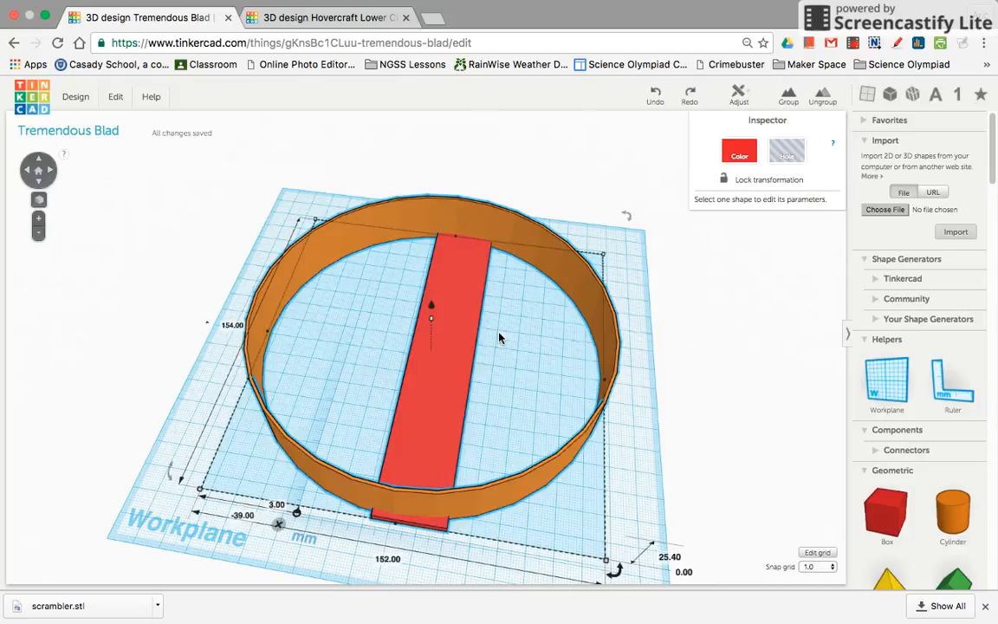
click(739, 94)
click(743, 115)
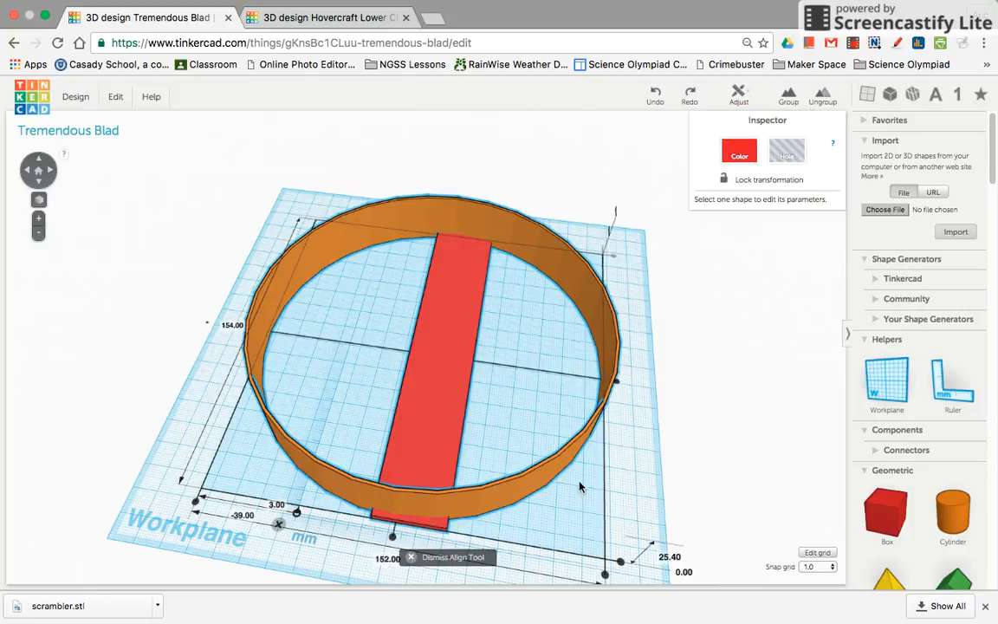
click(391, 540)
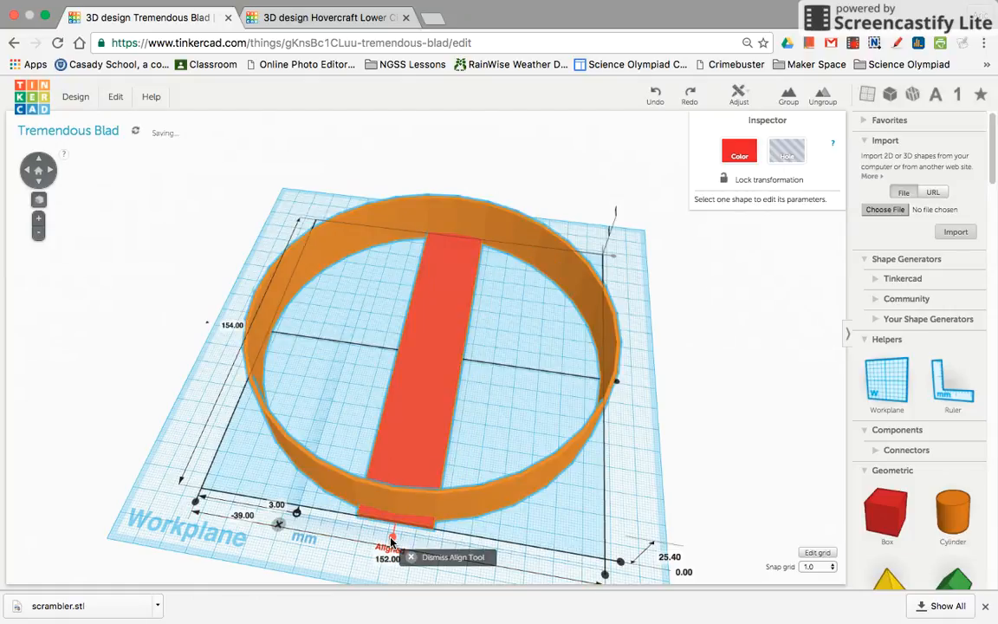
click(617, 384)
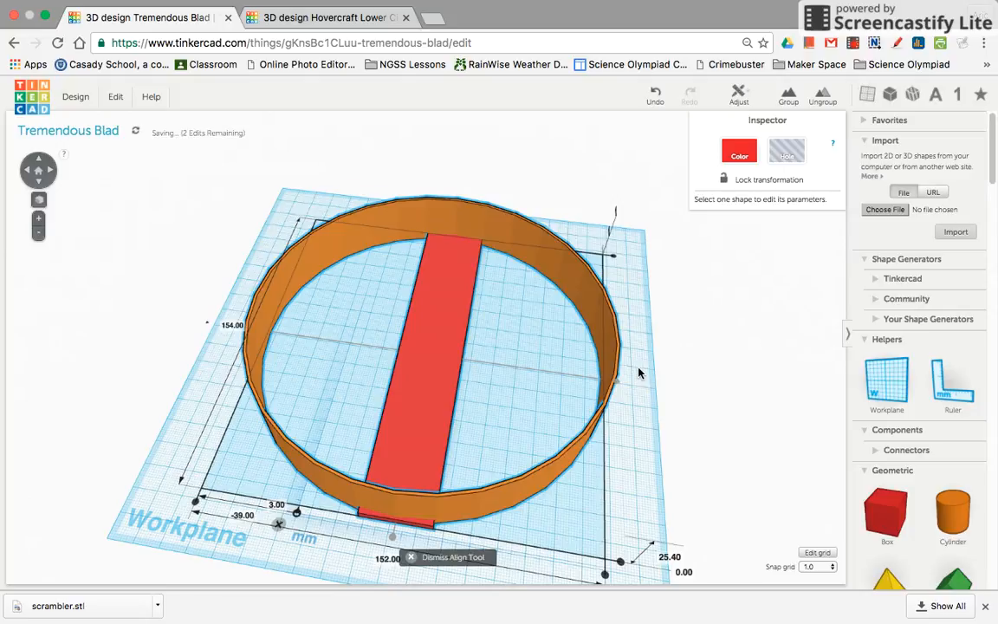
click(572, 340)
Add a second box between the strip and the ring wall and set its dimension parallel to the strip to 2 mm
right_drag(541, 387, 578, 435)
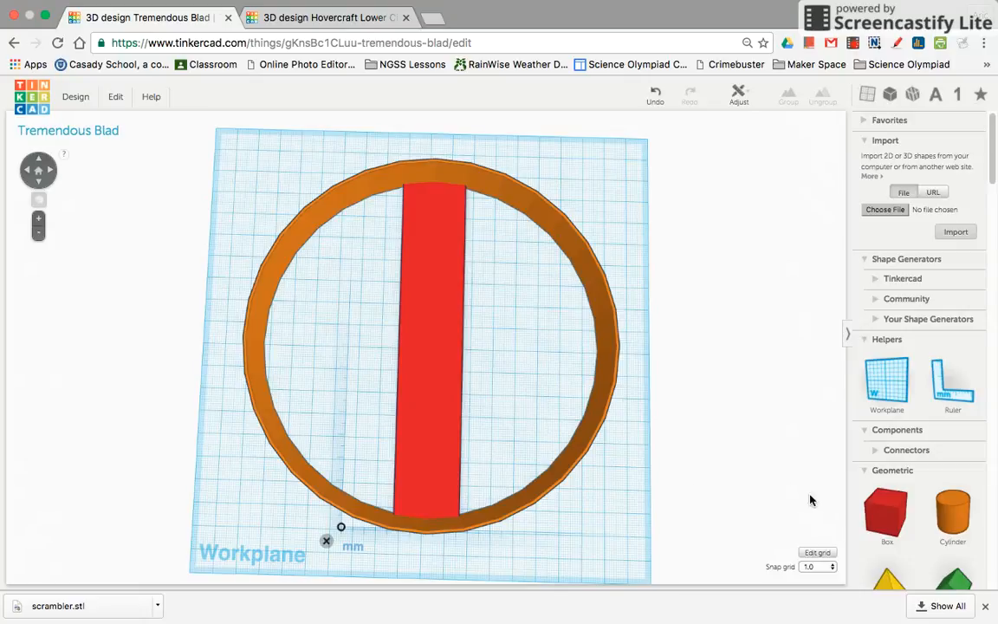
drag(875, 513, 532, 379)
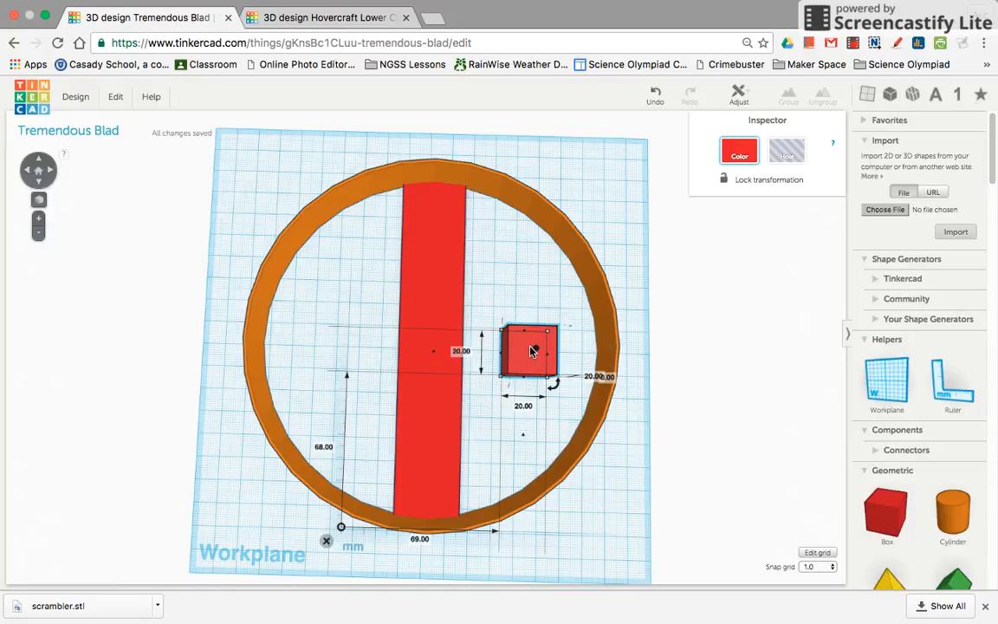
click(461, 351)
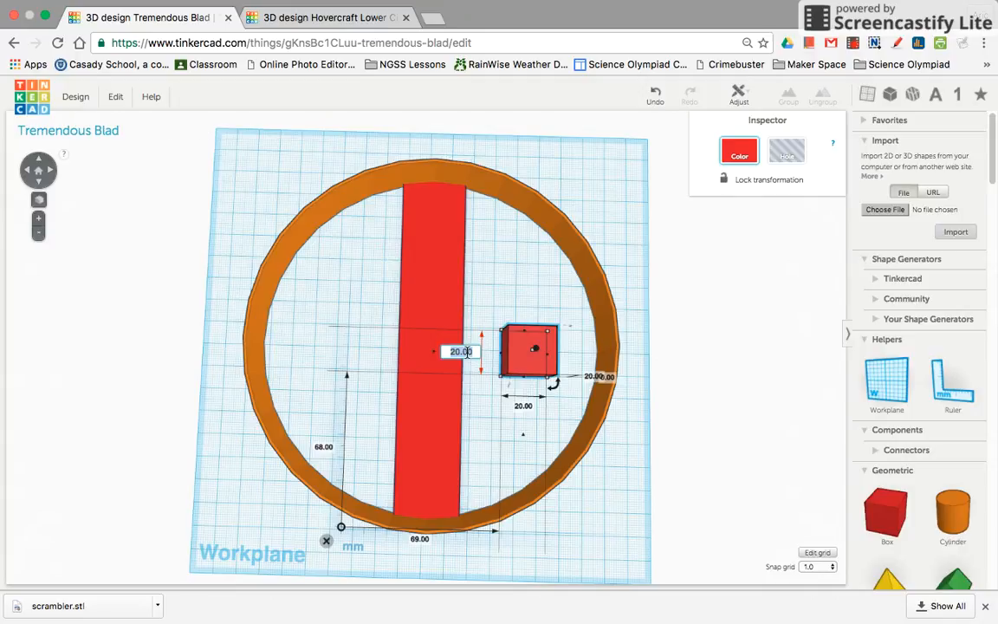
text(2)
key(Return)
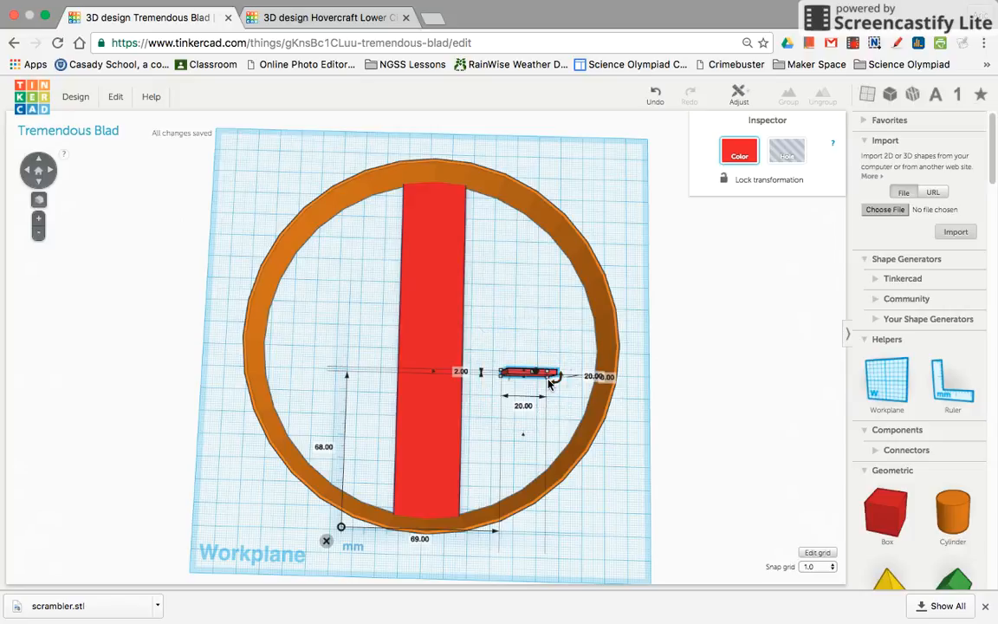
Stretch the thin box to about 66 mm so it reaches from the strip to the ring wall, and move it near the strip's midpoint
drag(548, 379, 603, 379)
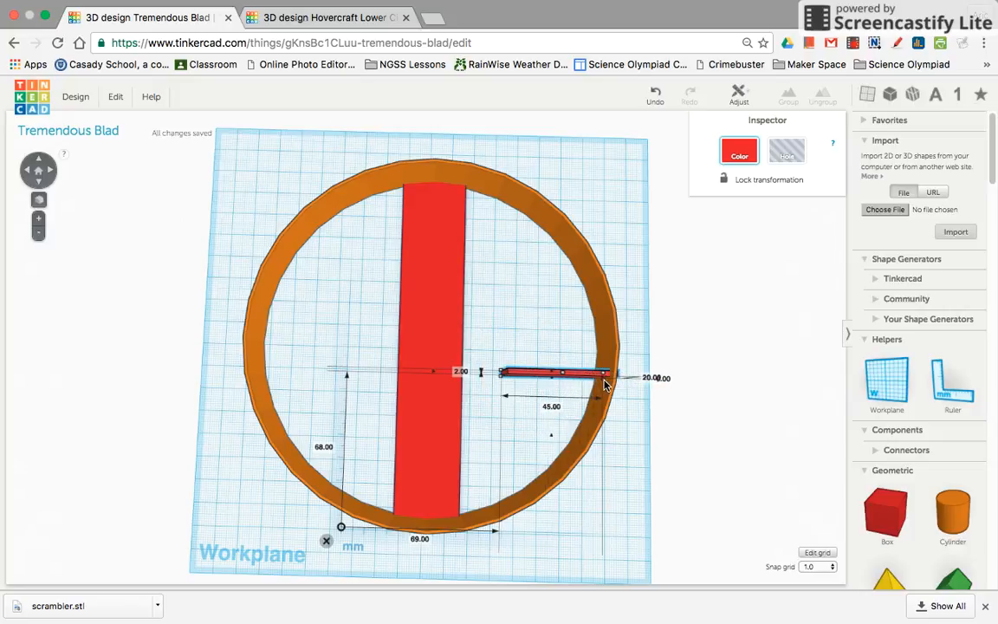
drag(496, 381, 455, 381)
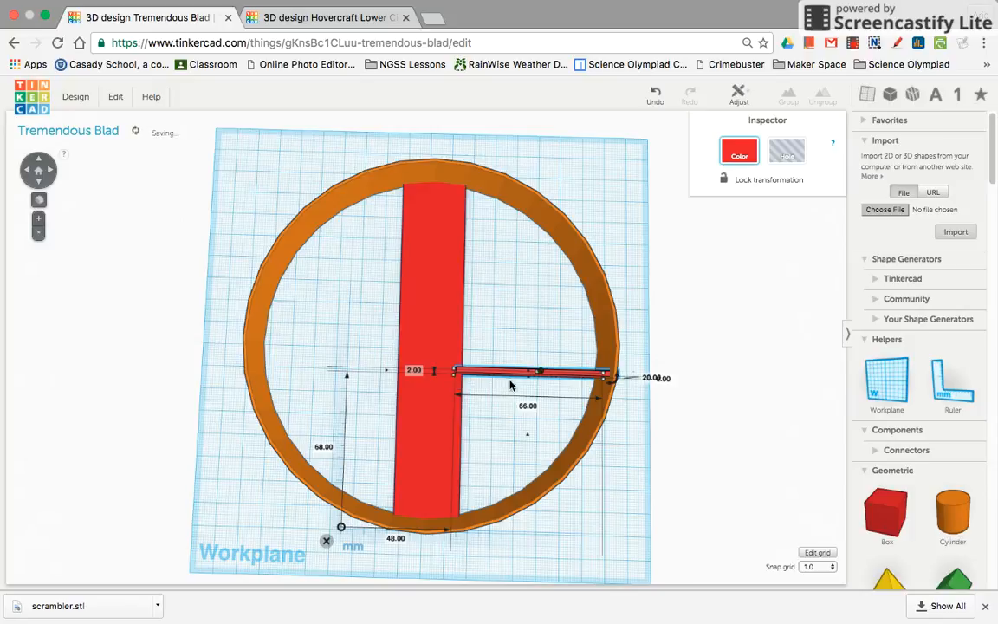
drag(515, 378, 516, 358)
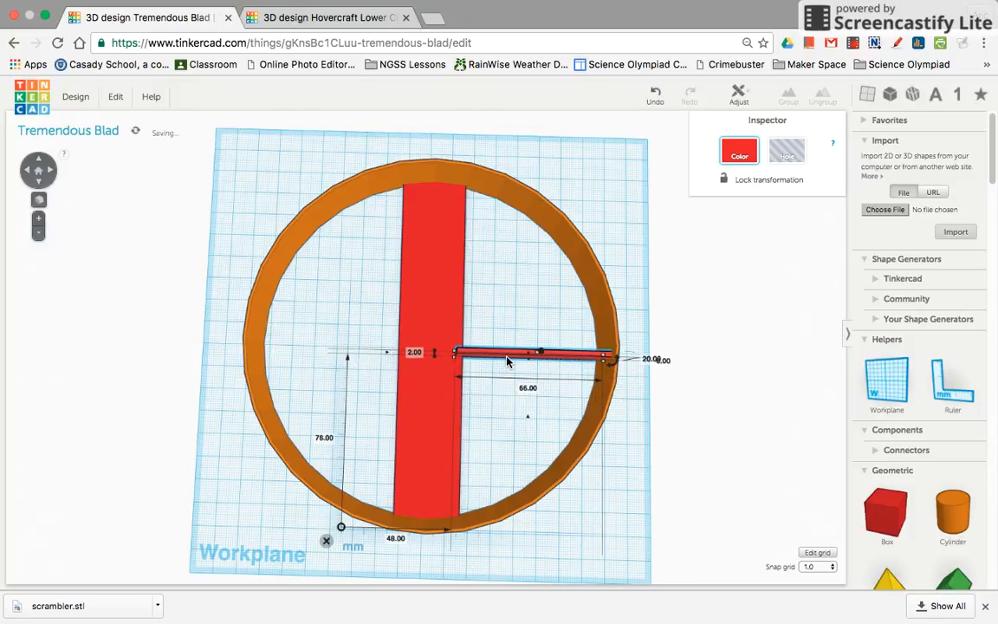
Lower the thin crossbar's height to about 3 mm
right_drag(539, 331, 537, 260)
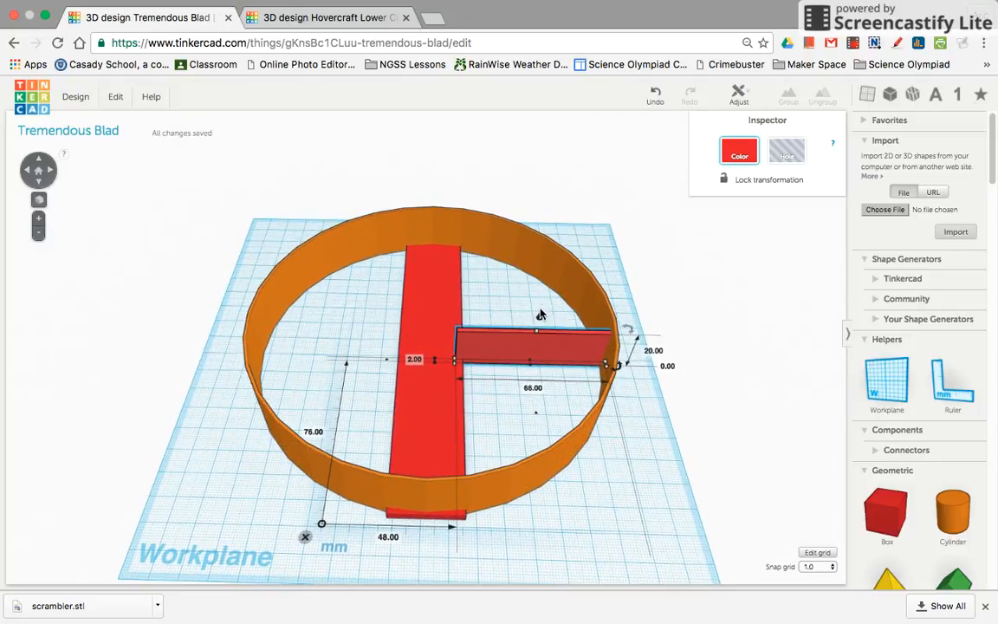
mouse_move(539, 330)
mouse_down()
mouse_move(536, 363)
mouse_move(535, 345)
mouse_up()
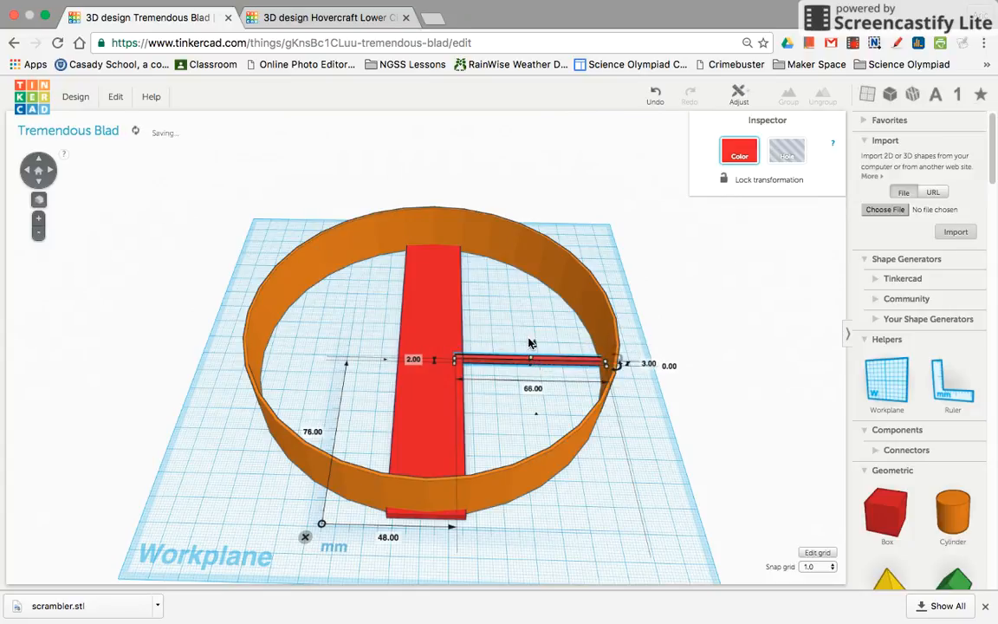
click(524, 336)
Select the thin crossbar and the ring and align their centres along the strip's length
right_drag(526, 339, 560, 345)
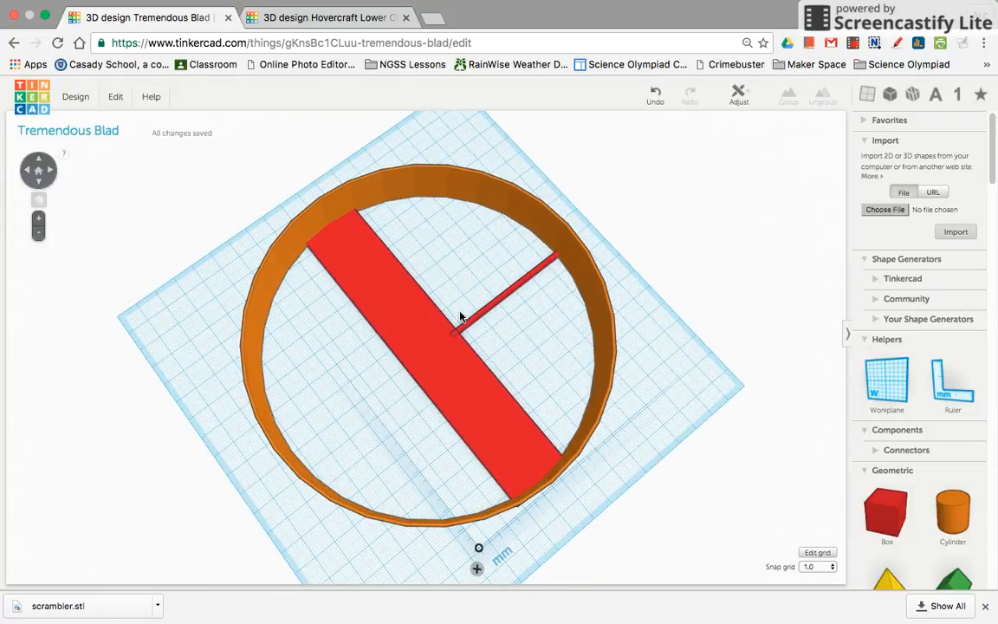
right_drag(384, 389, 494, 424)
drag(339, 159, 571, 216)
click(733, 101)
click(742, 115)
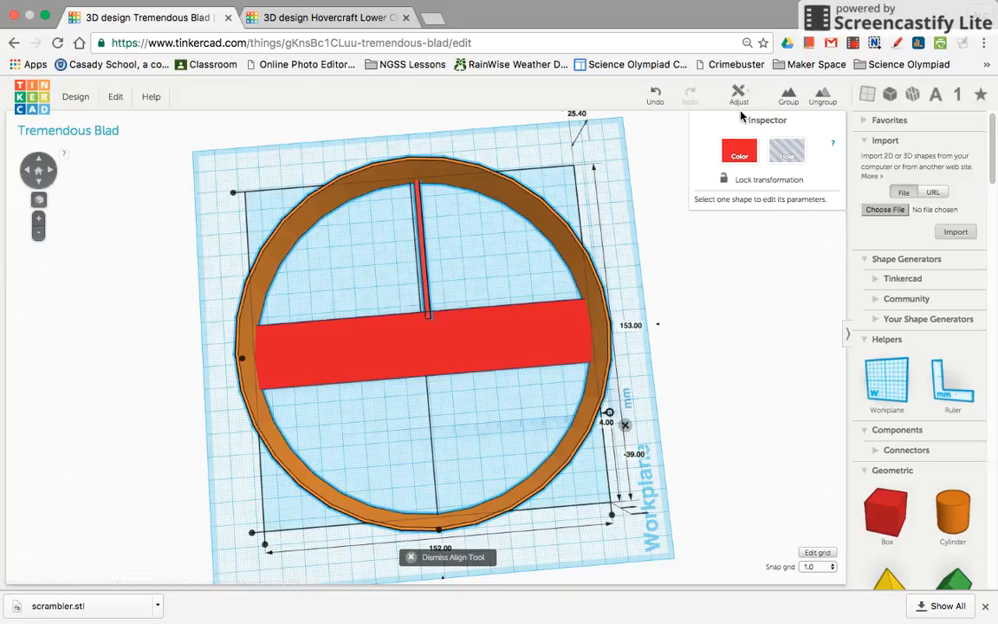
click(439, 537)
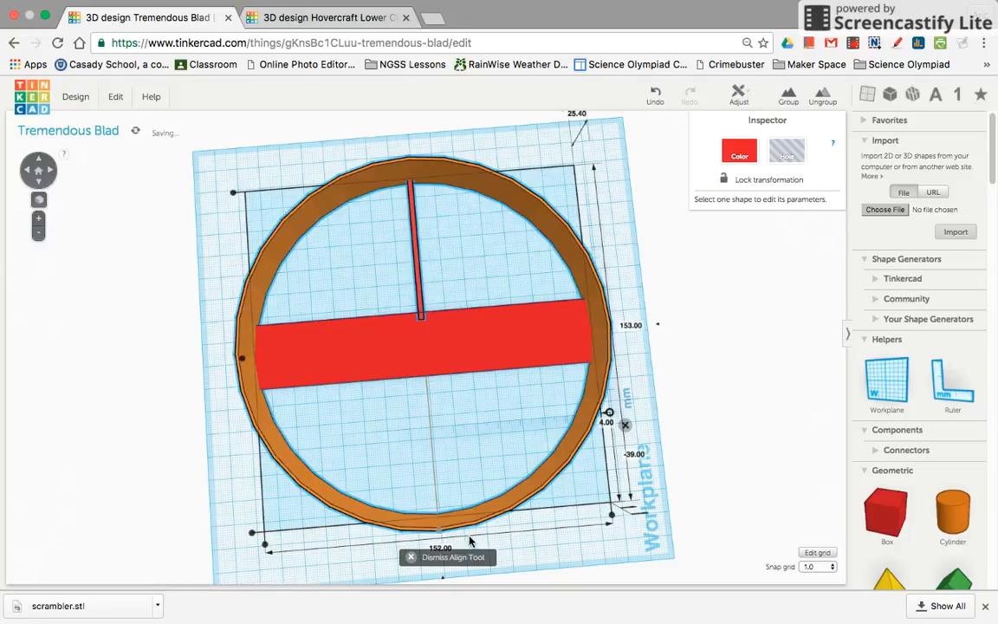
click(555, 538)
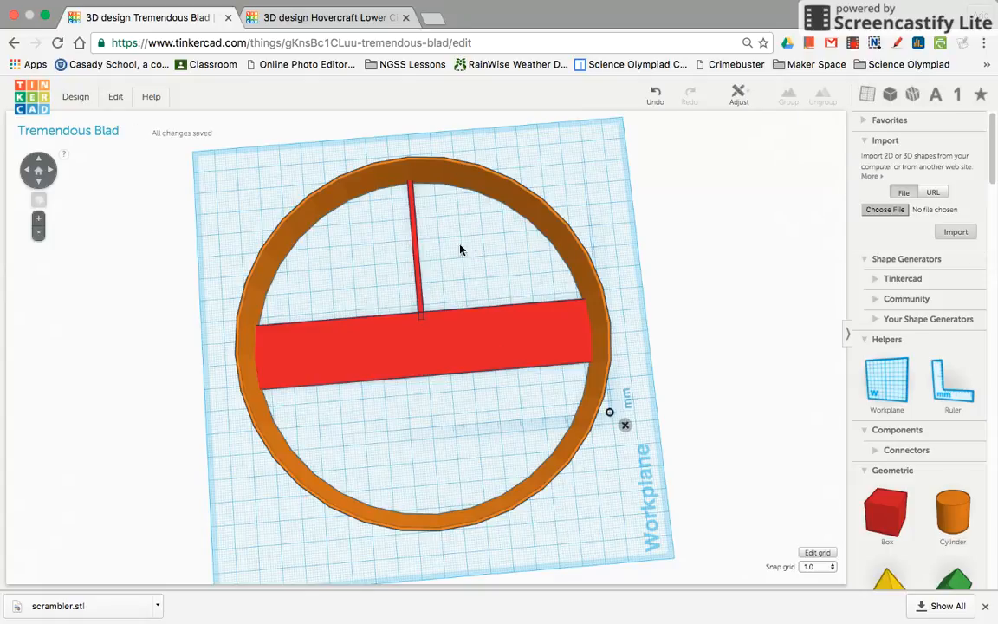
Duplicate the thin crossbar and move the copy to the opposite side of the strip so it reaches the other ring wall
click(414, 241)
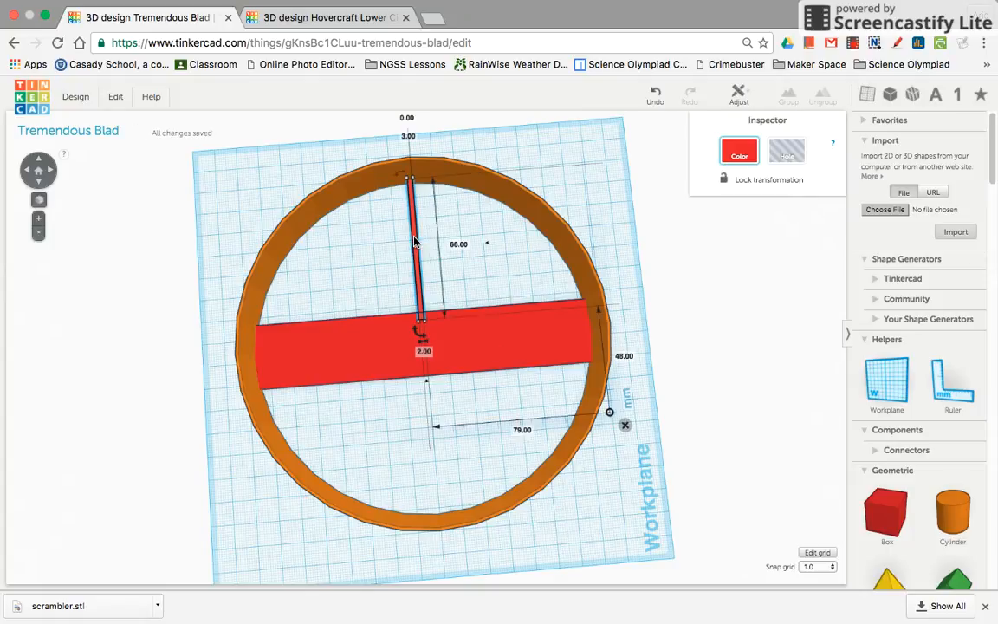
click(128, 95)
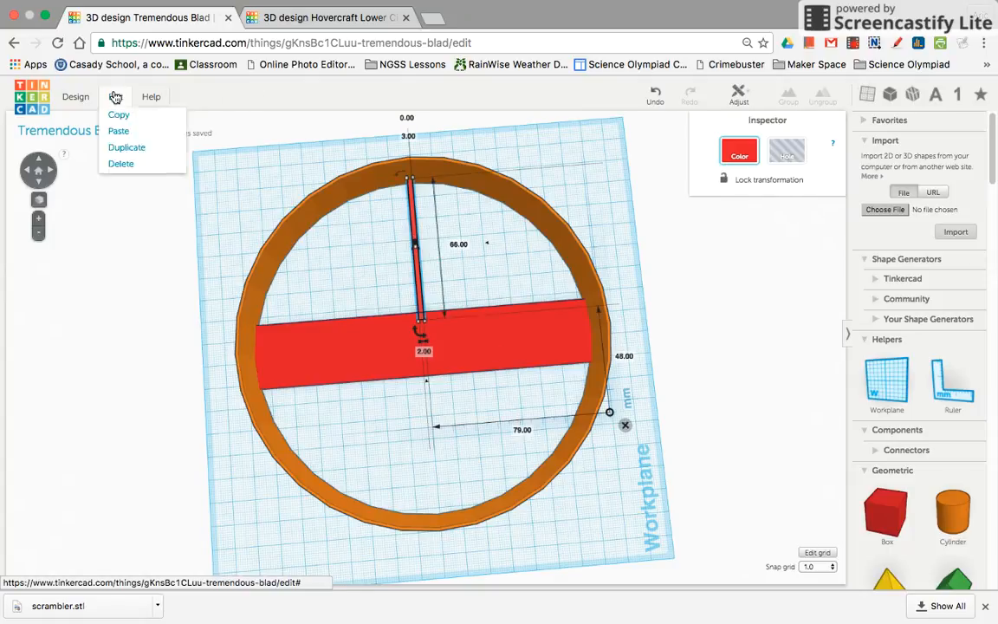
click(123, 148)
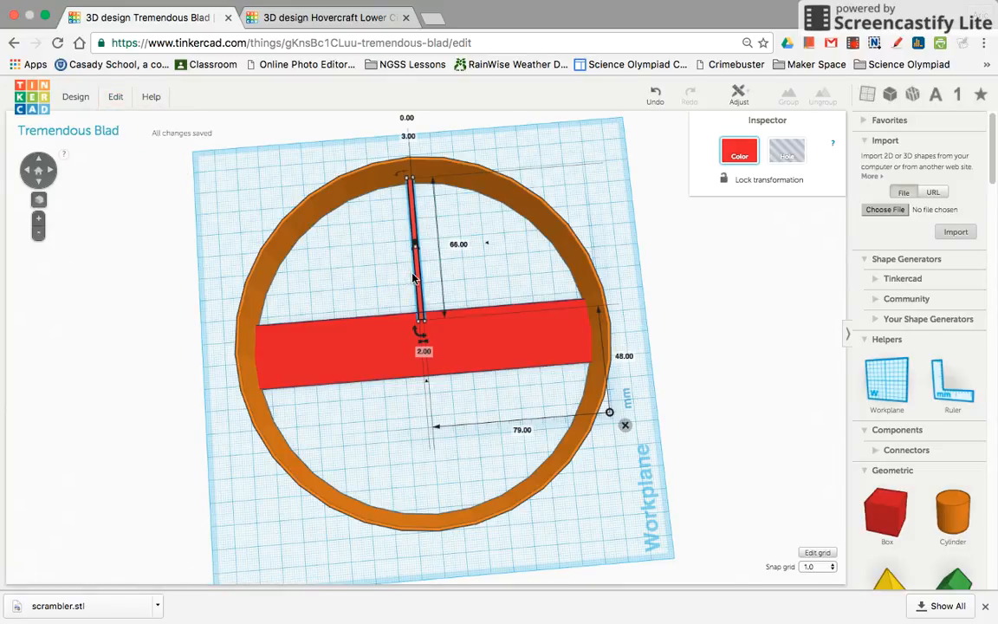
drag(416, 278, 418, 277)
drag(419, 342, 434, 476)
click(401, 463)
Place a cylinder on the workplane inside the ring, beside the flat strip
right_drag(383, 439, 346, 337)
right_drag(343, 266, 563, 322)
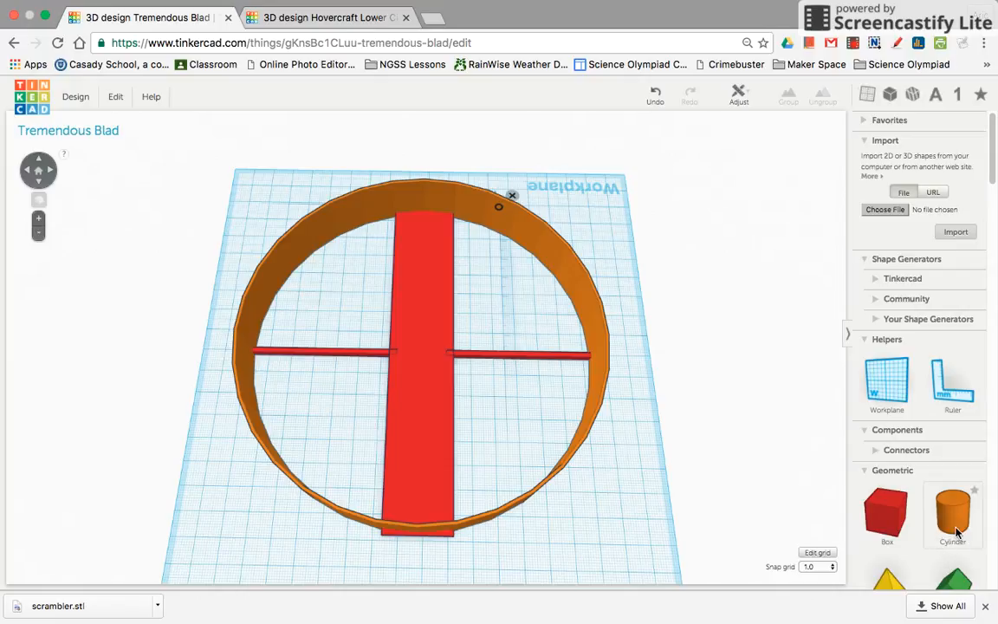
drag(934, 532, 518, 419)
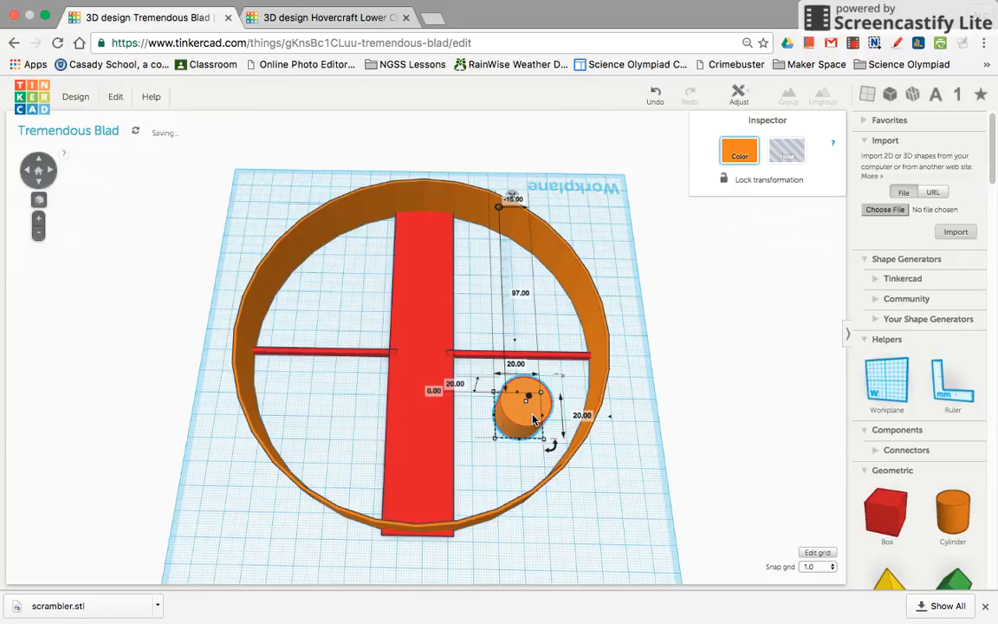
Set the cylinder's width and length to 24.25 mm and move it onto the middle of the flat strip
click(517, 365)
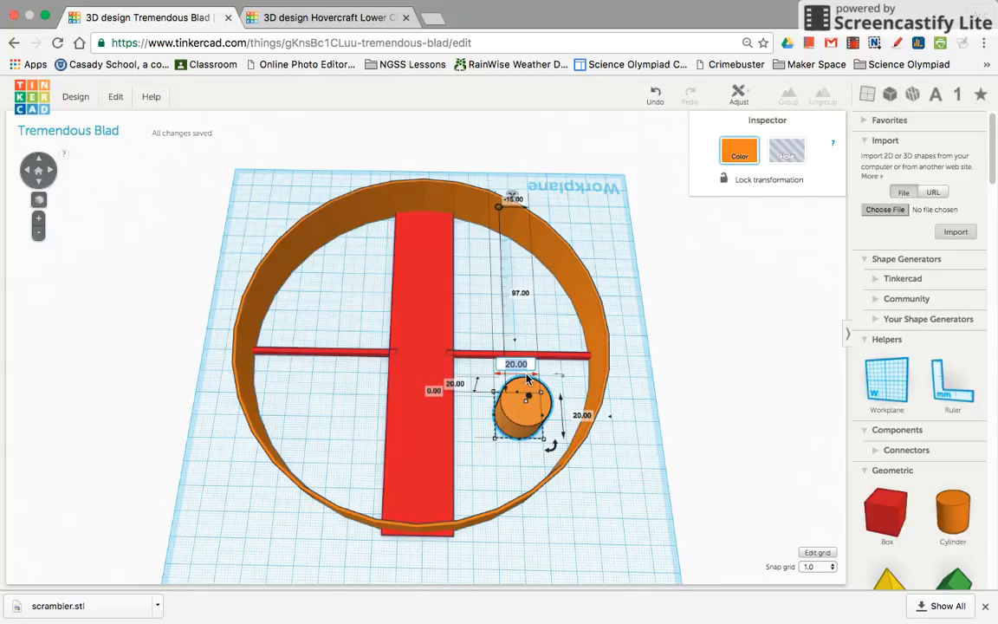
text(24.25)
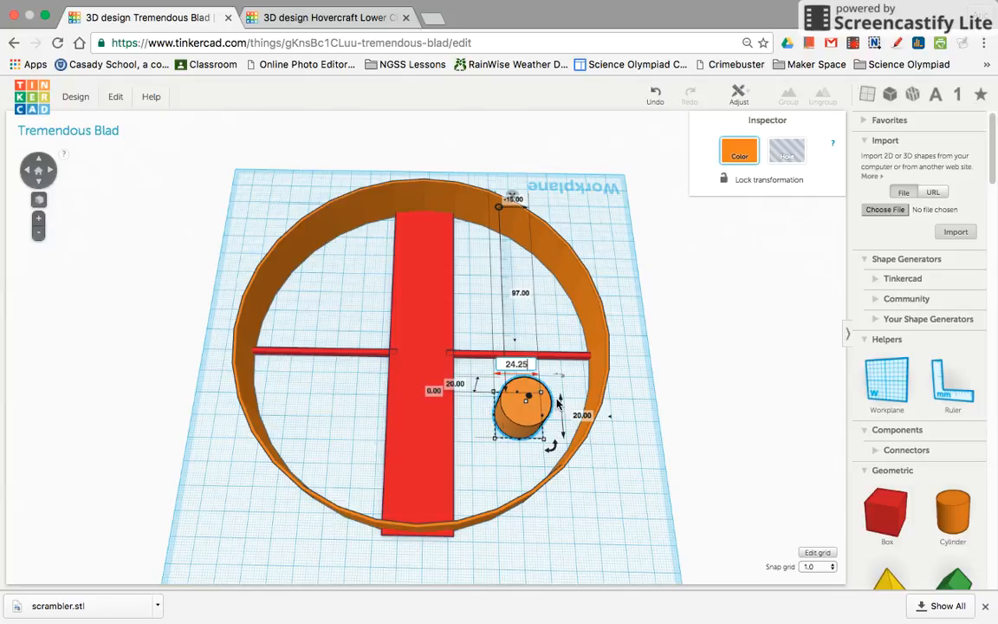
click(581, 415)
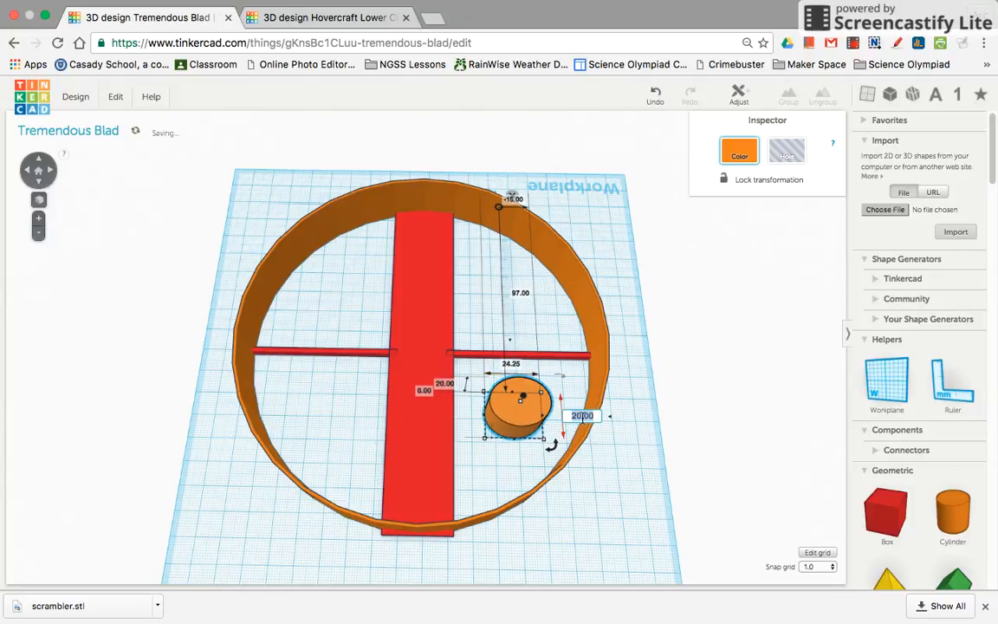
text(24.25)
key(Return)
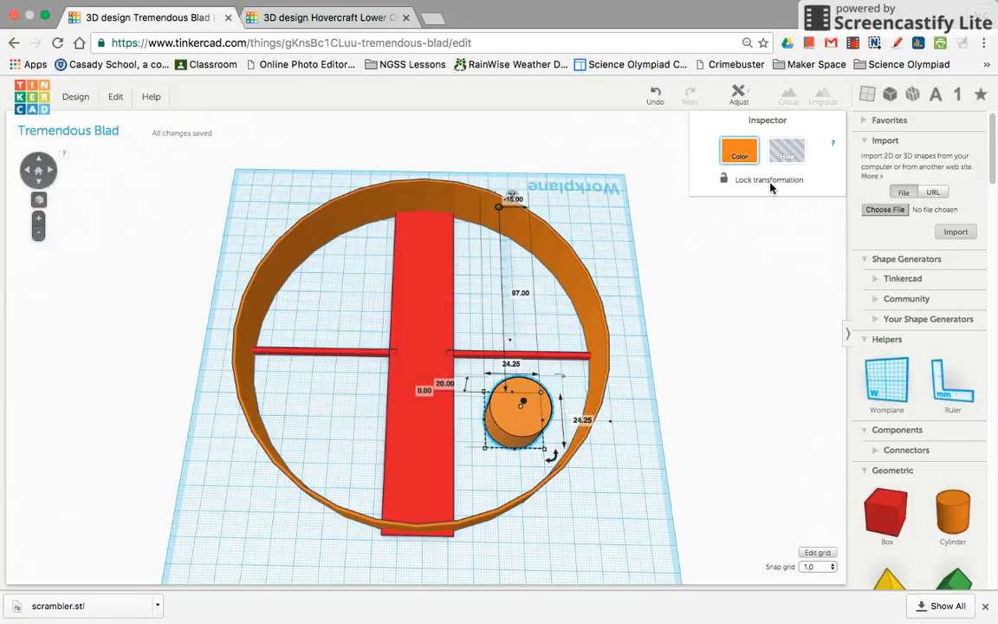
drag(523, 430, 426, 361)
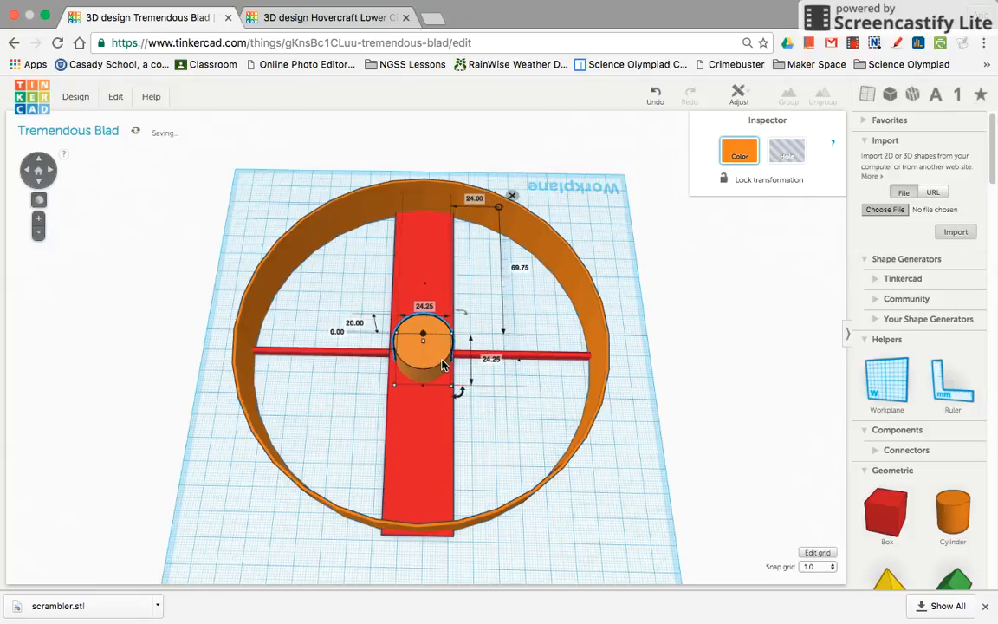
Try to align the cylinder and the flat strip on their centres across the strip's width
drag(361, 296, 416, 346)
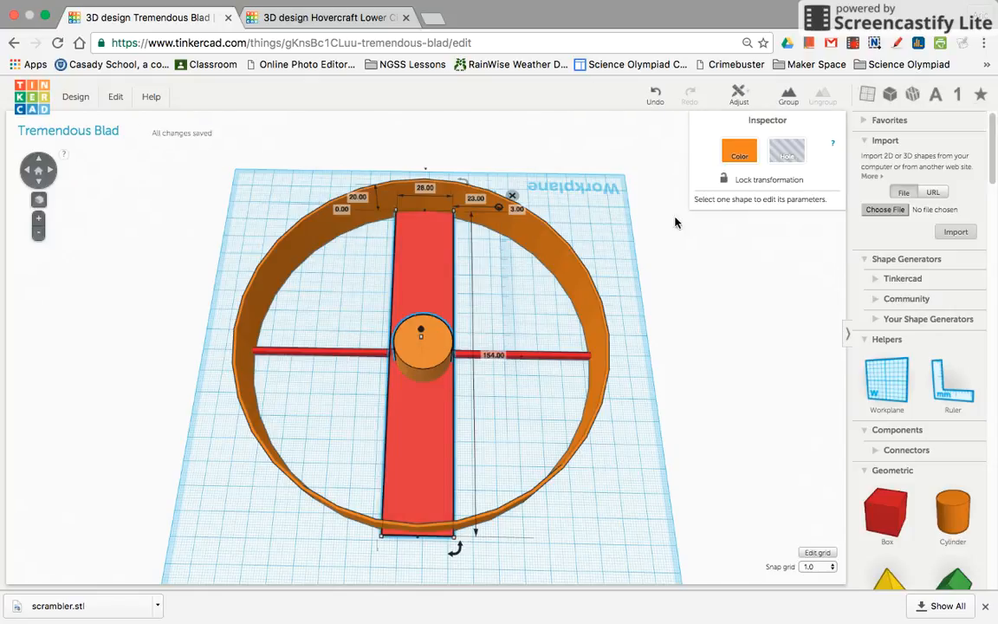
click(738, 96)
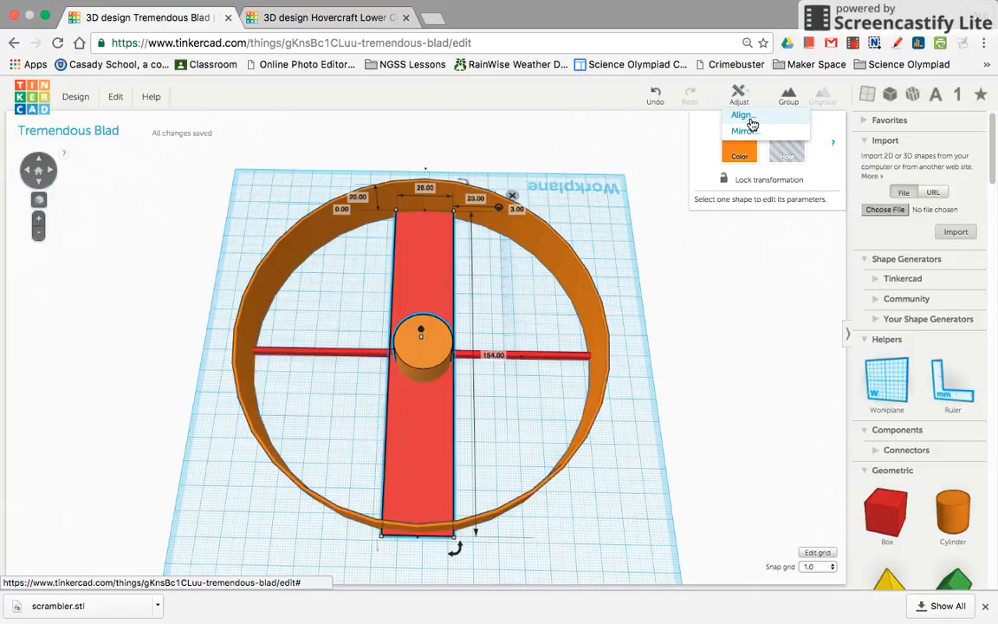
click(743, 115)
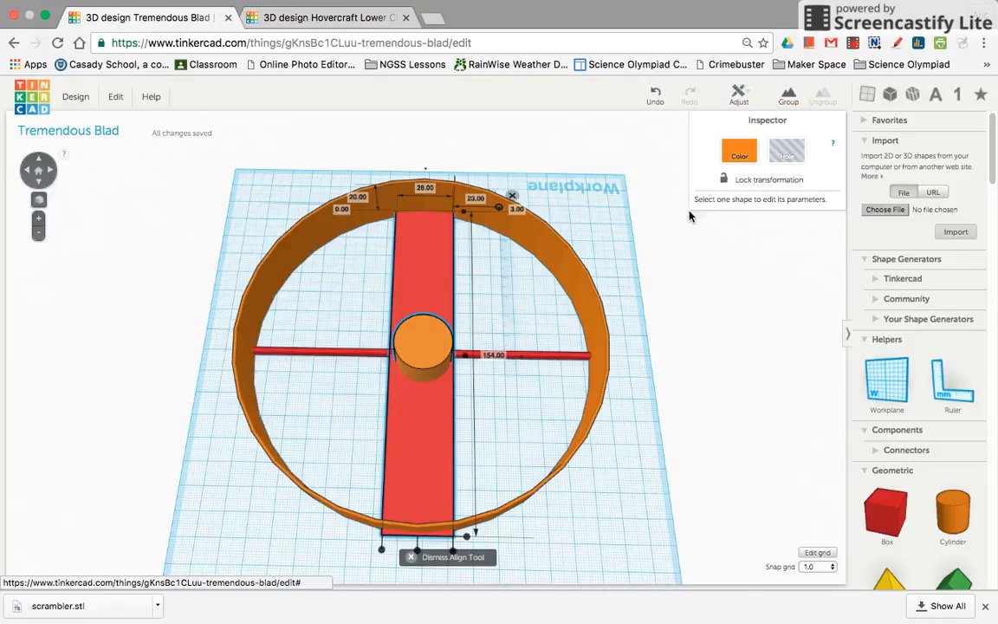
click(417, 555)
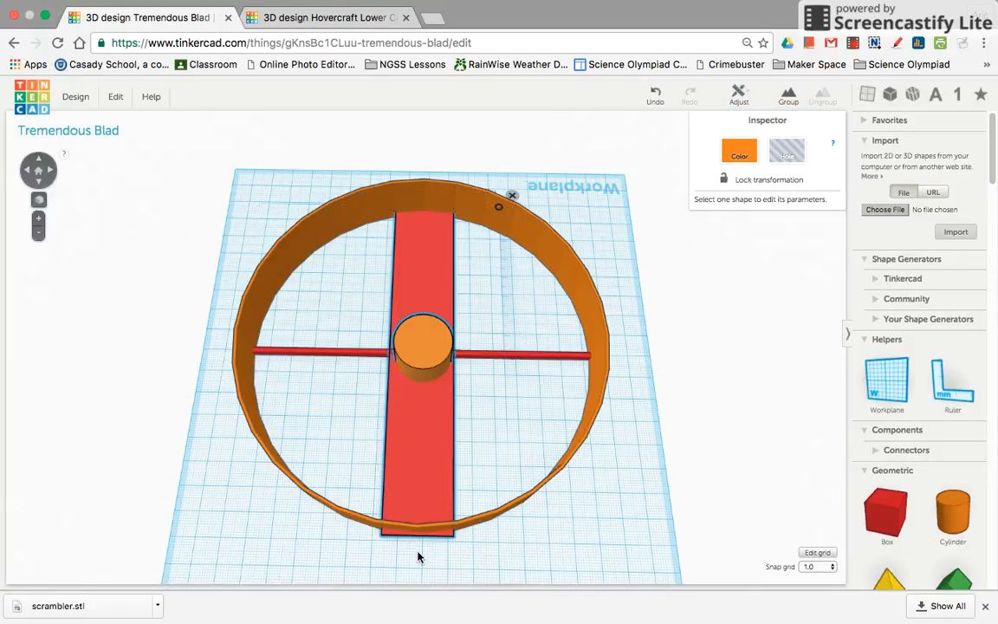
click(738, 96)
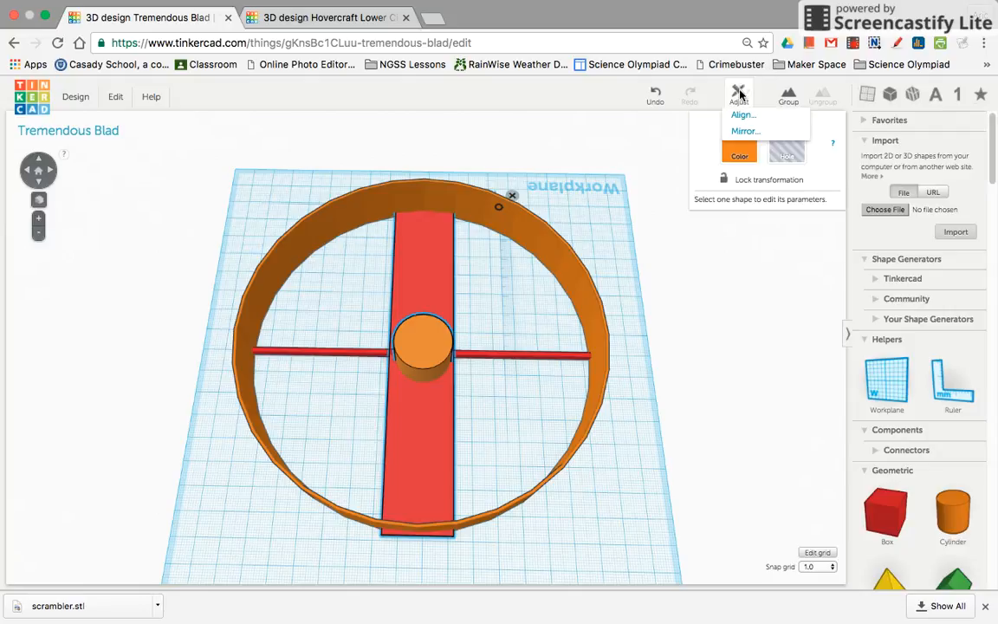
click(742, 118)
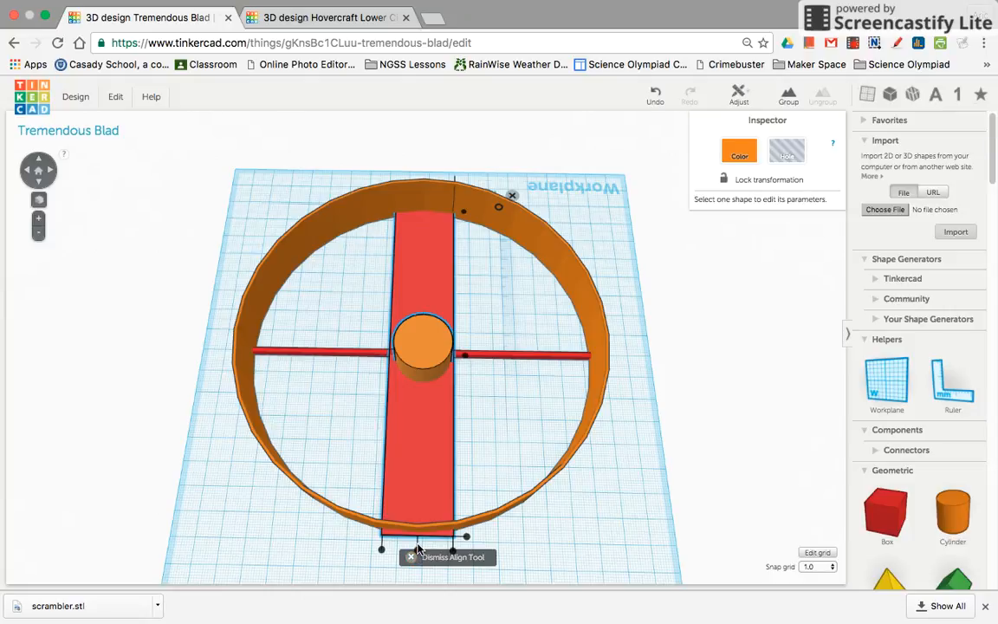
right_drag(451, 240, 487, 222)
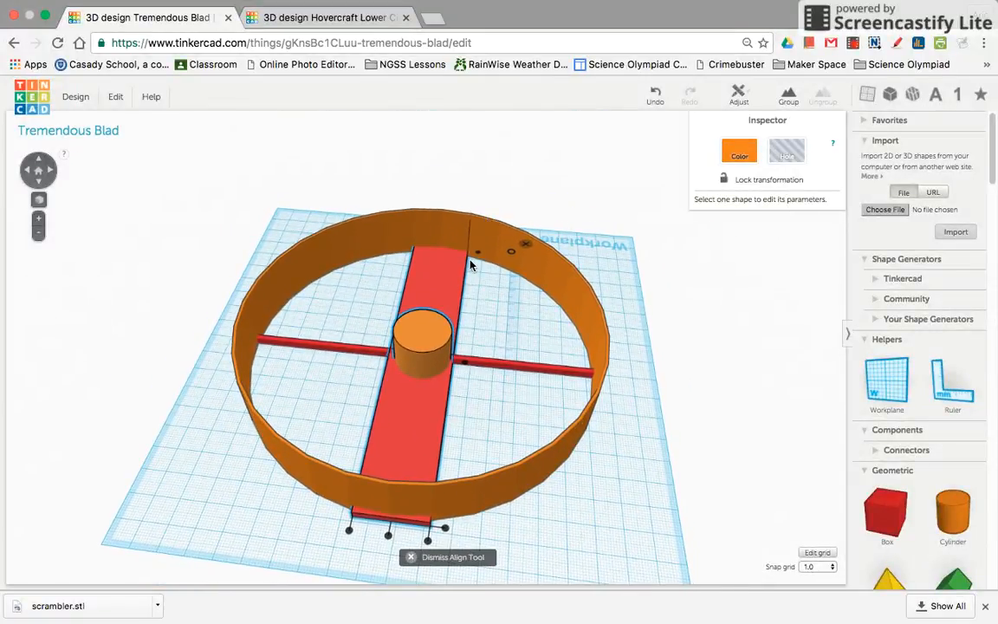
click(389, 541)
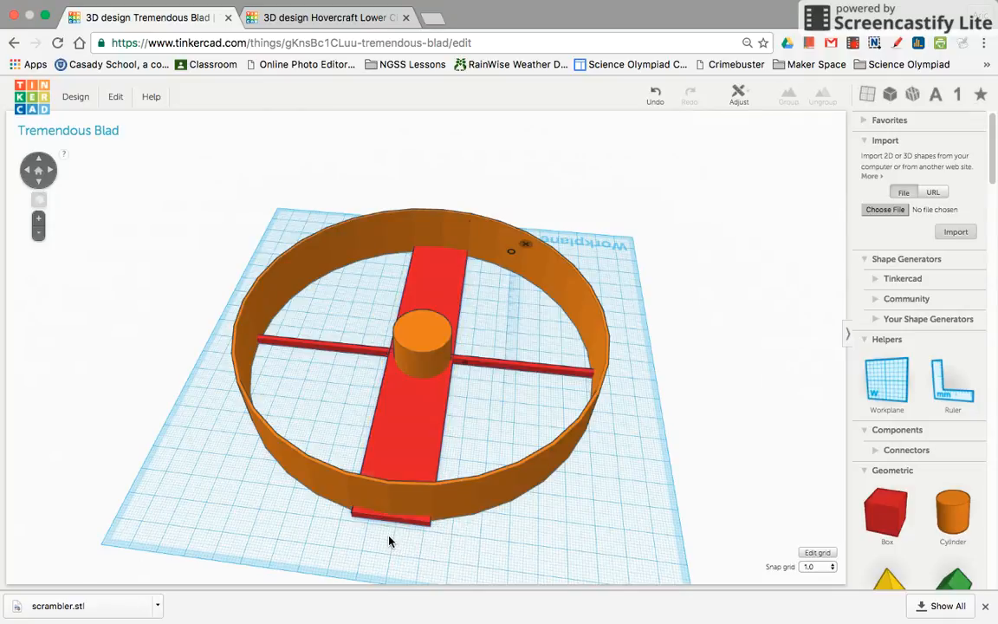
Select the cylinder and the flat strip together and align their centres across the strip's width
right_drag(446, 524, 471, 348)
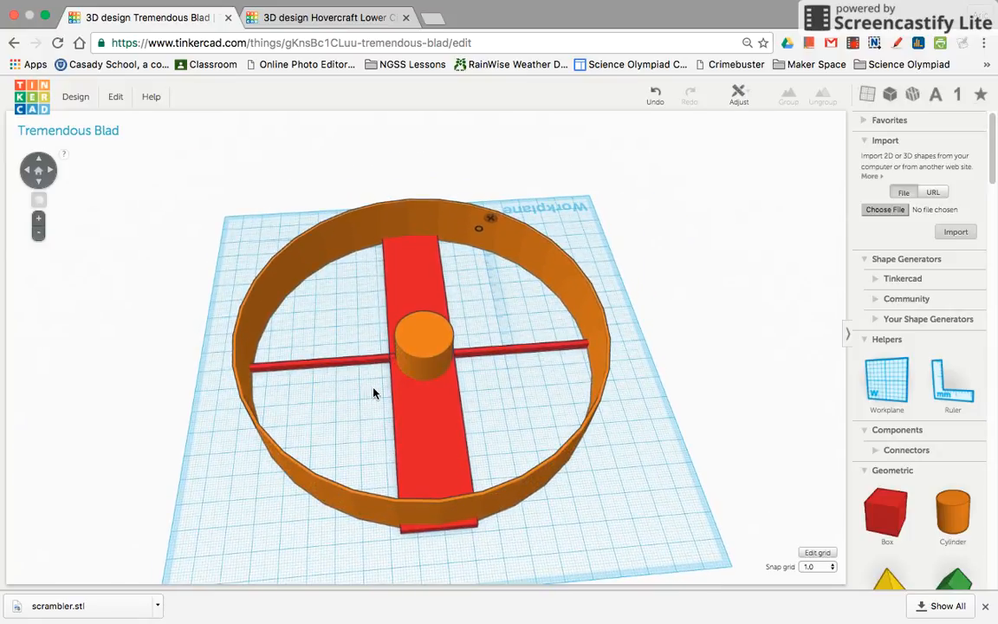
click(428, 374)
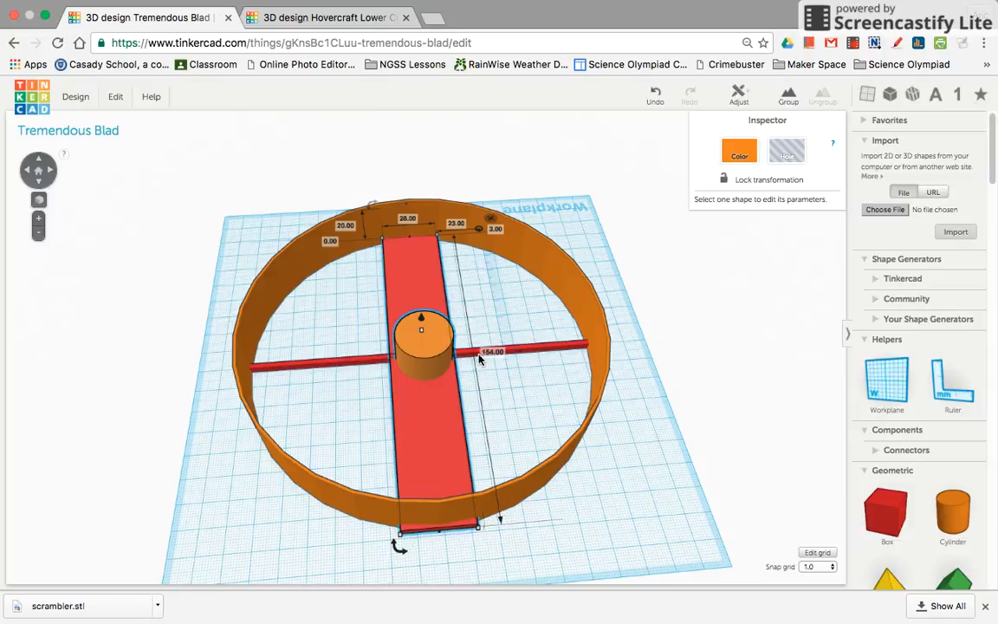
click(736, 95)
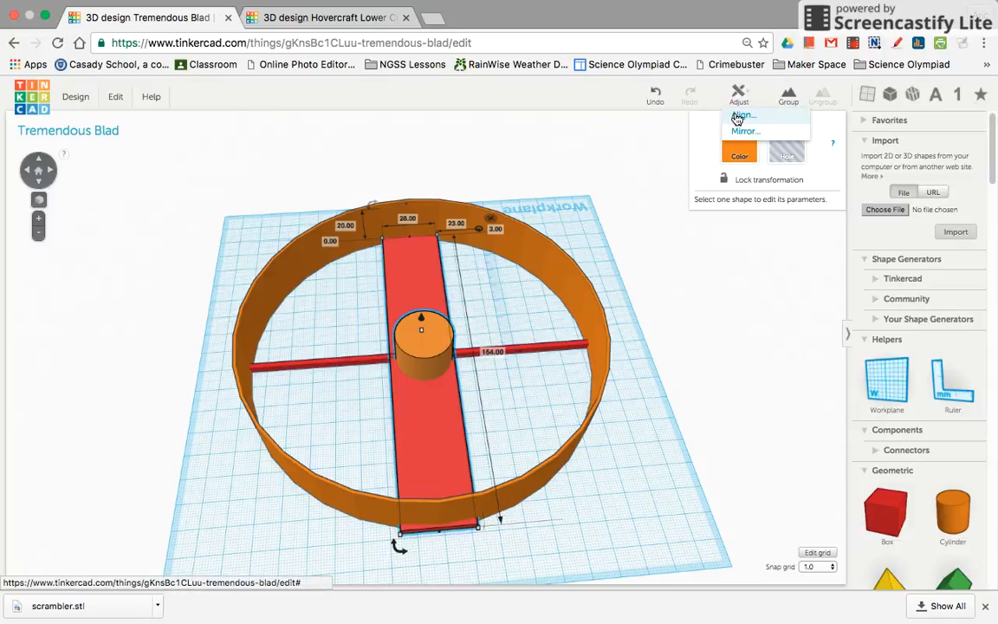
click(727, 119)
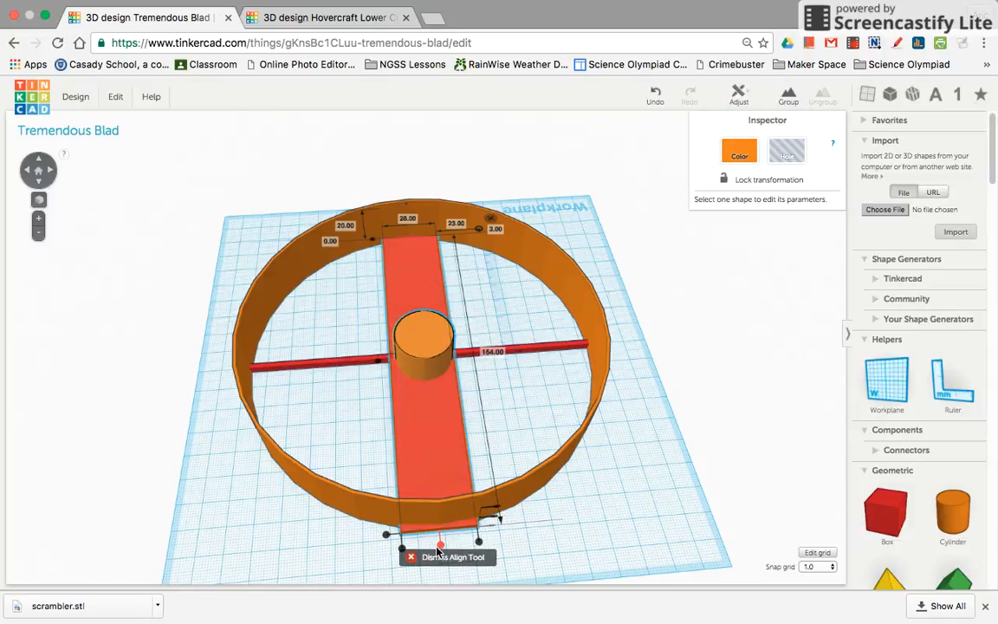
click(441, 547)
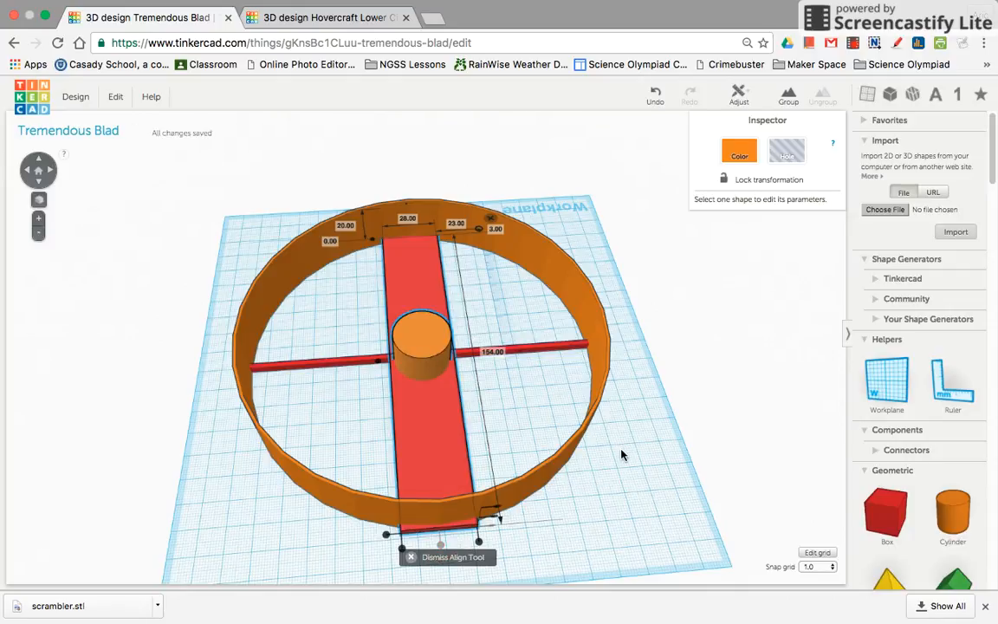
Align the centres of the cylinder and the flat strip along the strip's length, keeping both selected for the alignment
right_drag(620, 451, 619, 498)
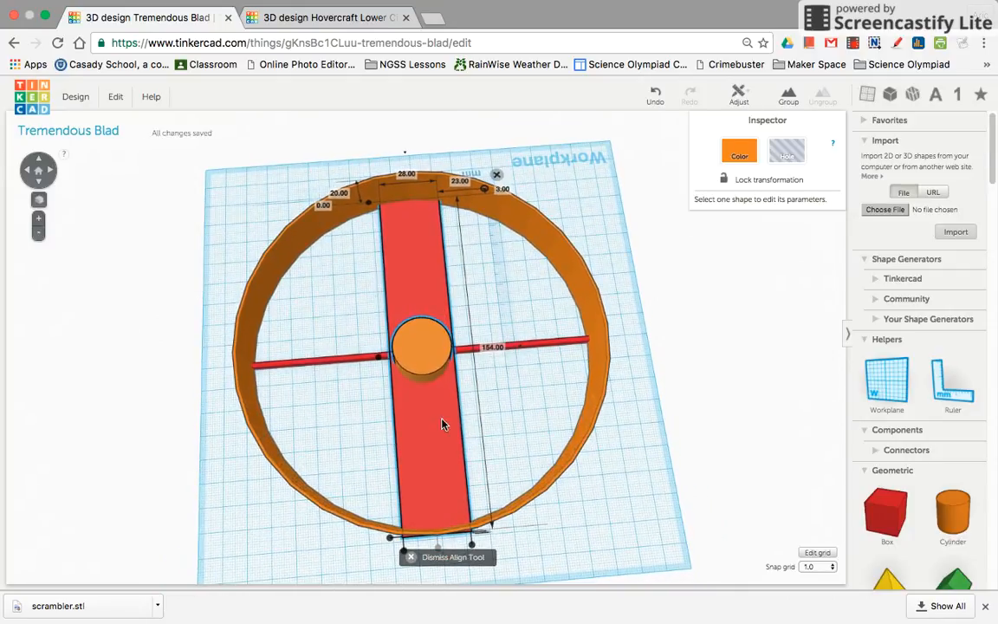
click(381, 371)
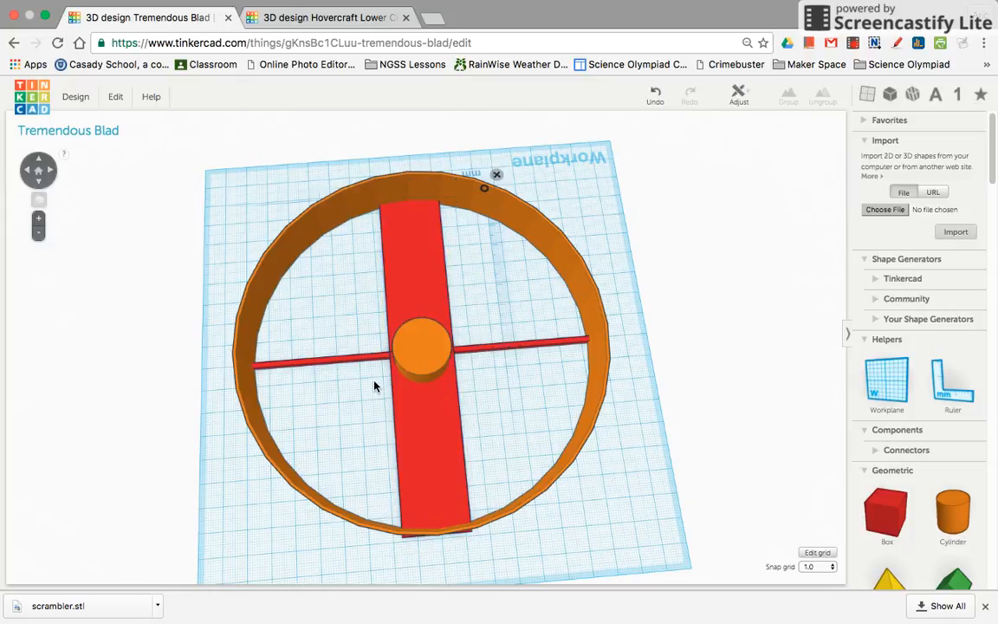
click(434, 375)
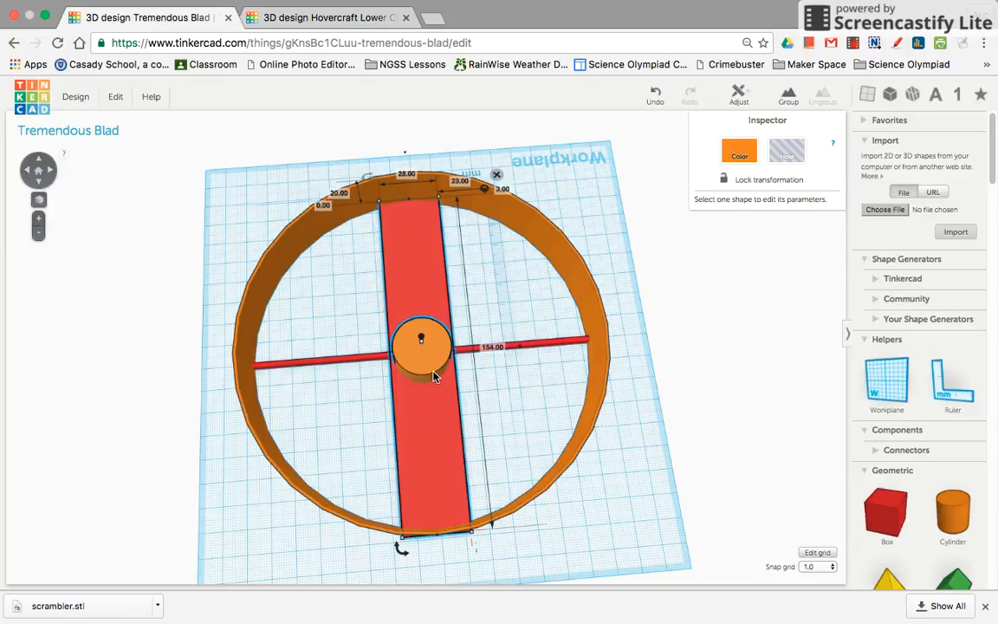
click(738, 95)
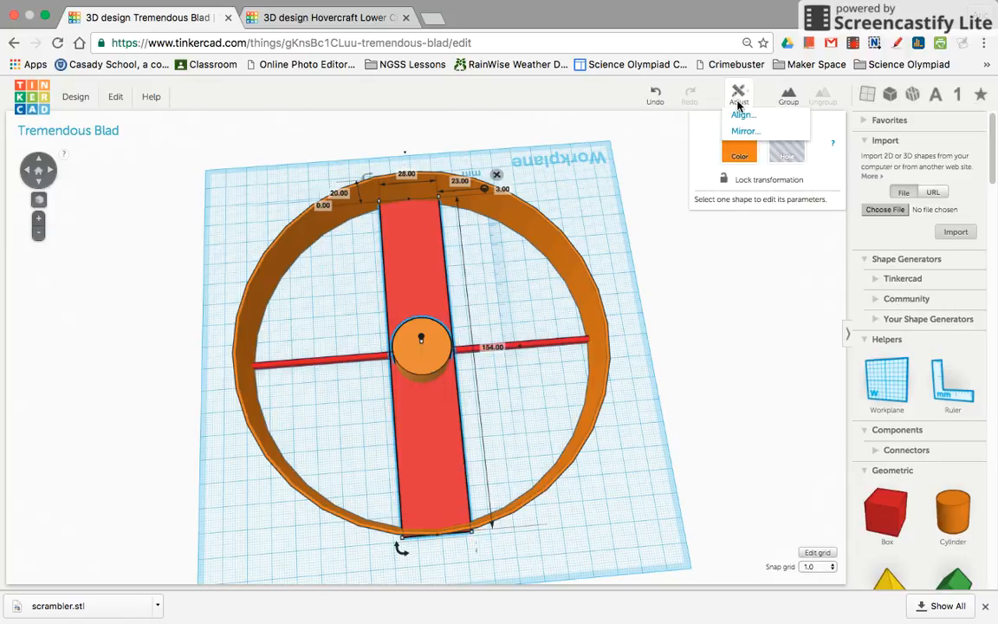
click(742, 115)
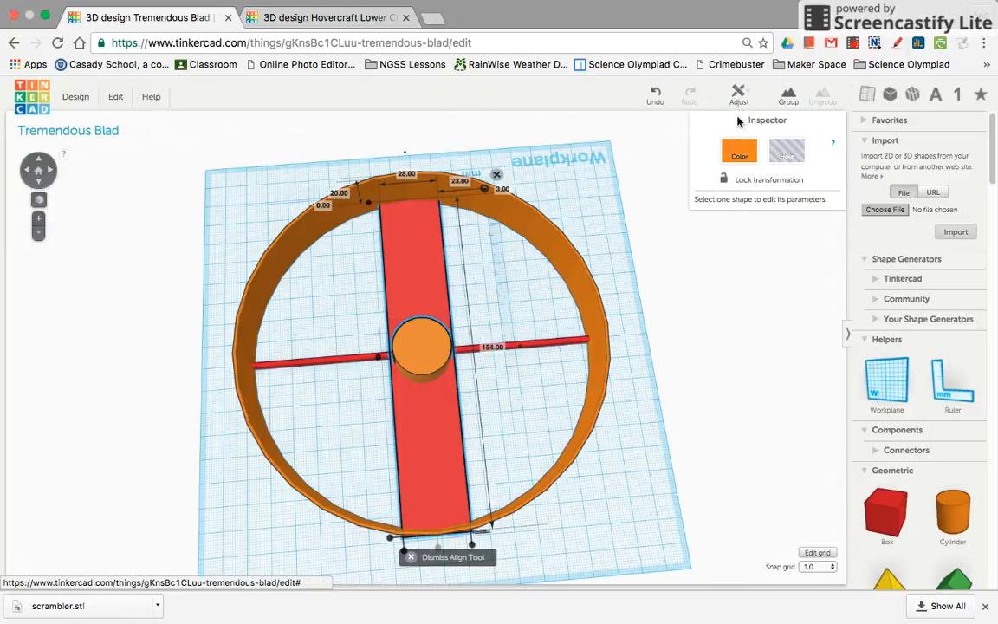
click(382, 357)
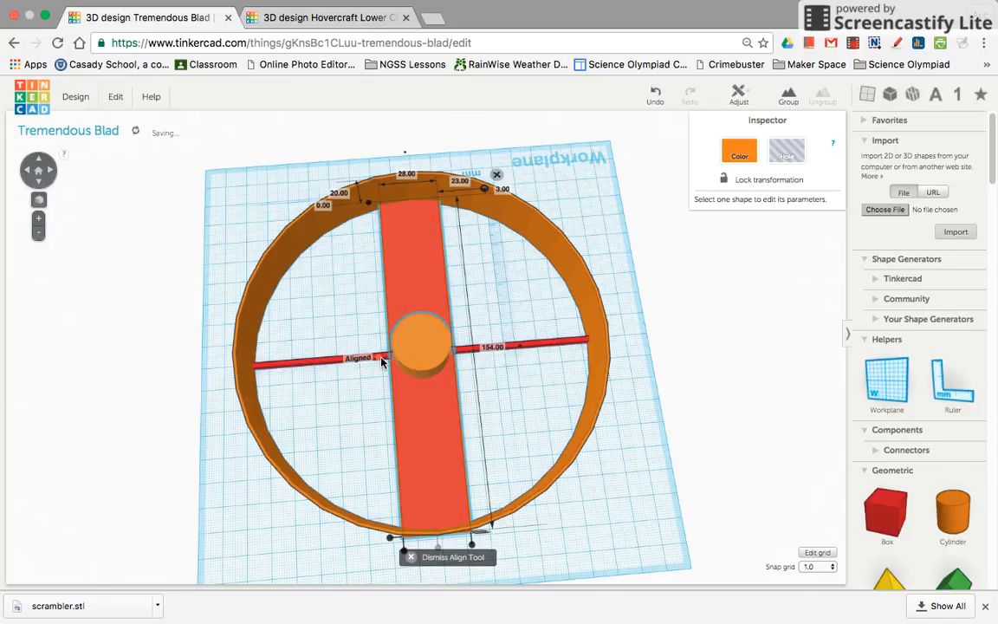
click(523, 392)
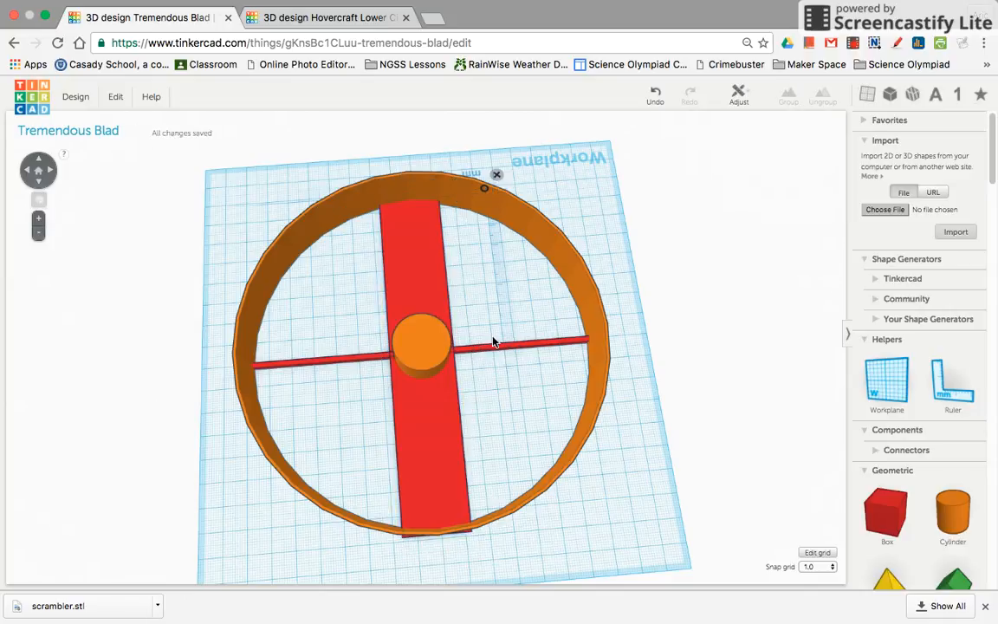
Turn the centred cylinder into a hole and group it with the ring, strip and crossbars to cut through the strip
right_drag(512, 313, 521, 397)
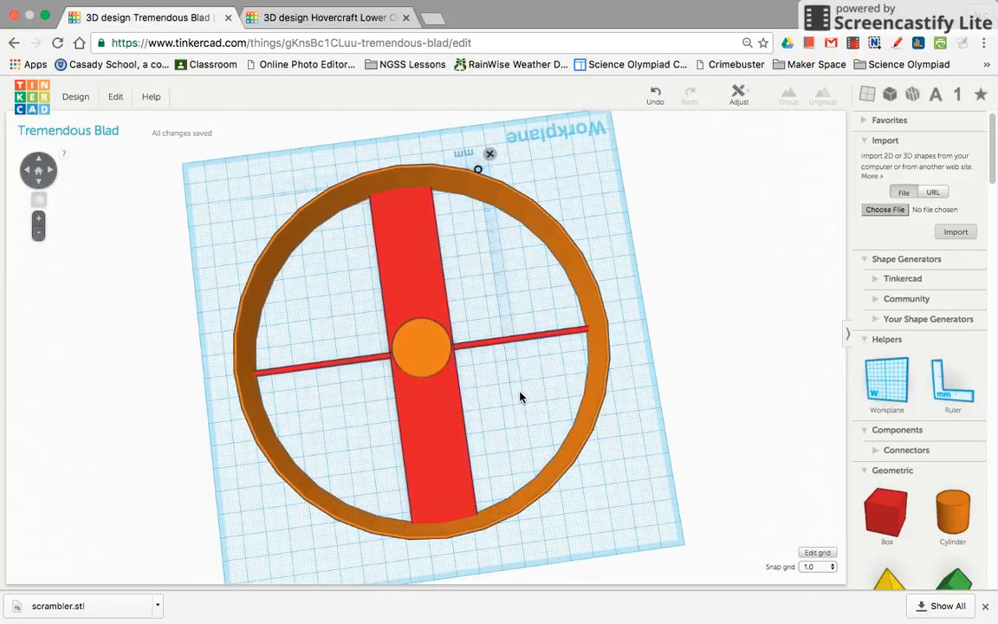
click(427, 355)
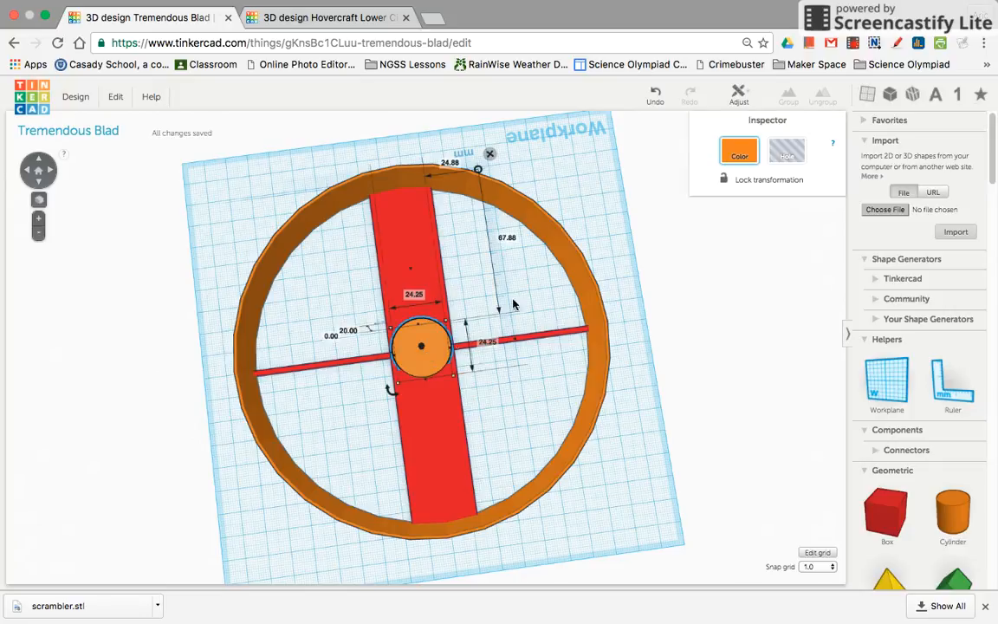
click(795, 151)
click(534, 383)
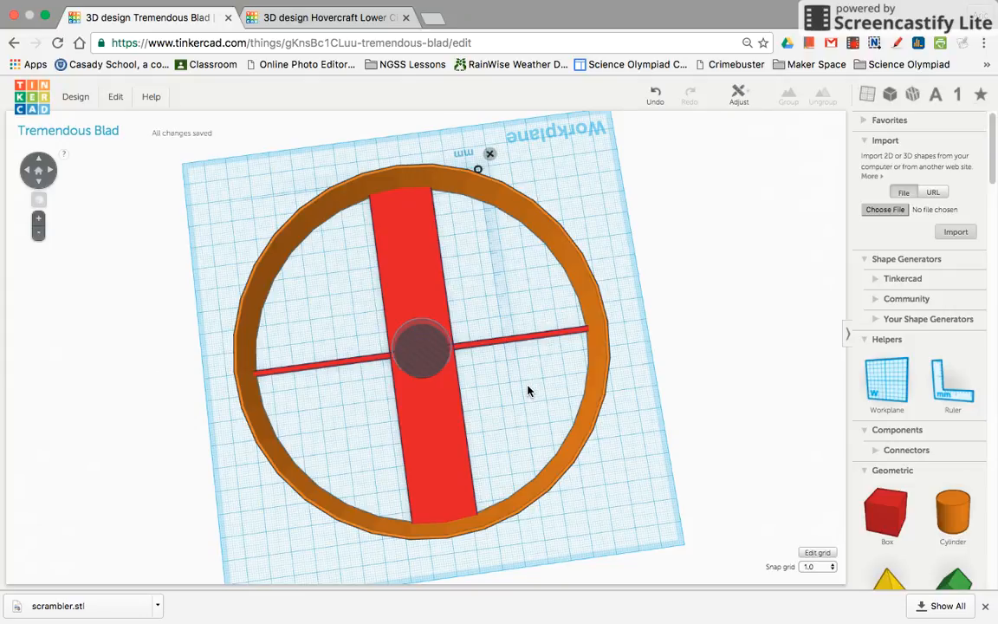
drag(238, 199, 597, 512)
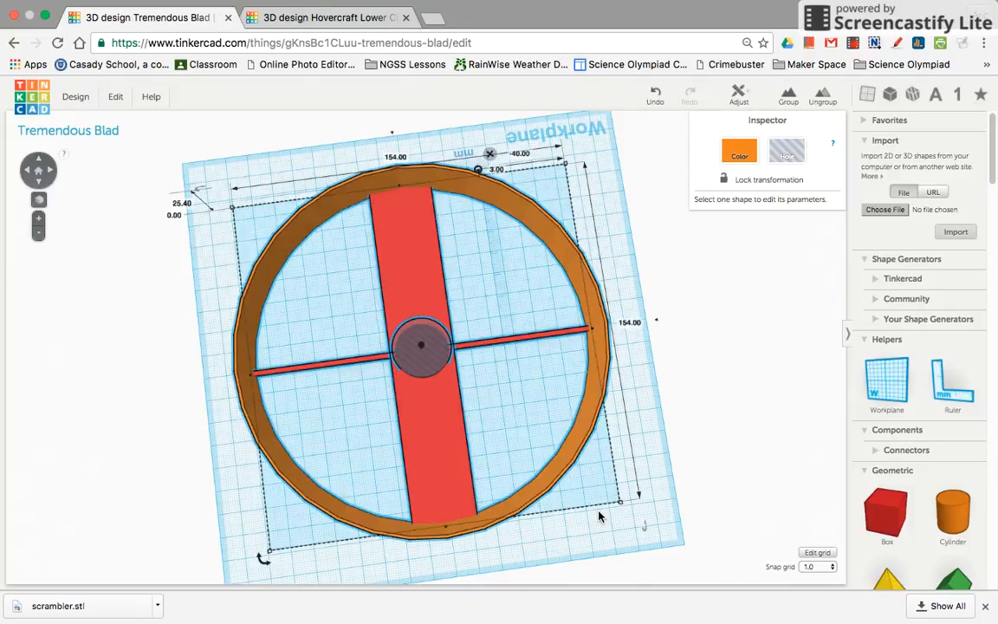
click(788, 97)
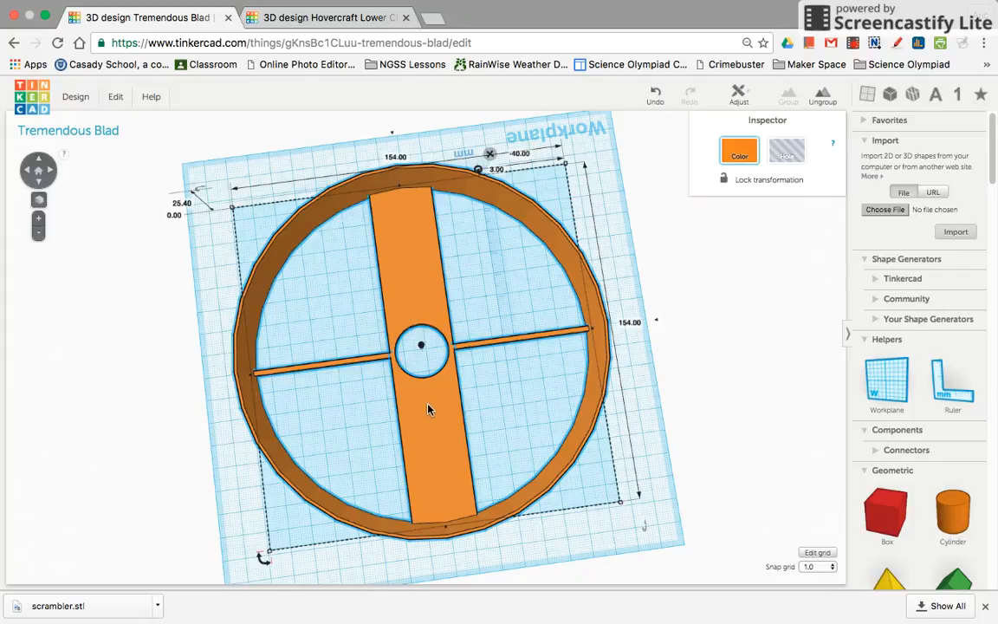
Copy the grouped ring part and start a new design
click(117, 98)
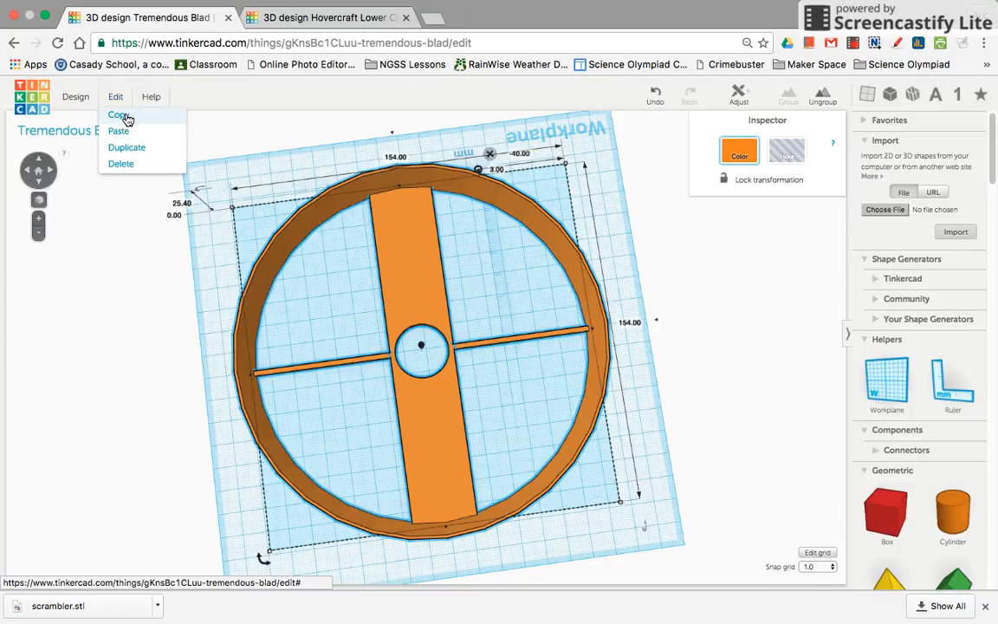
click(127, 117)
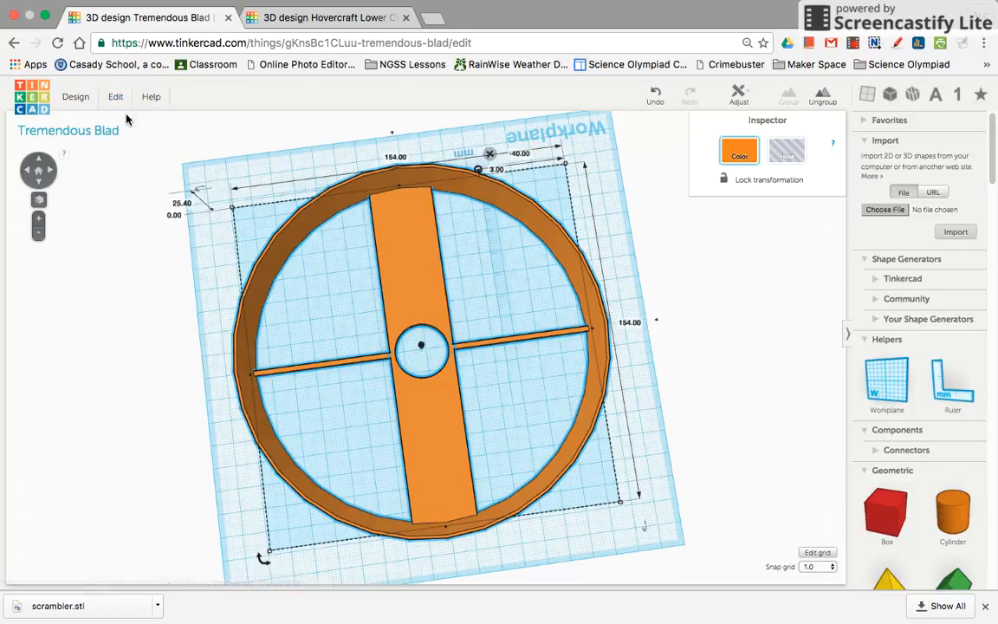
click(79, 99)
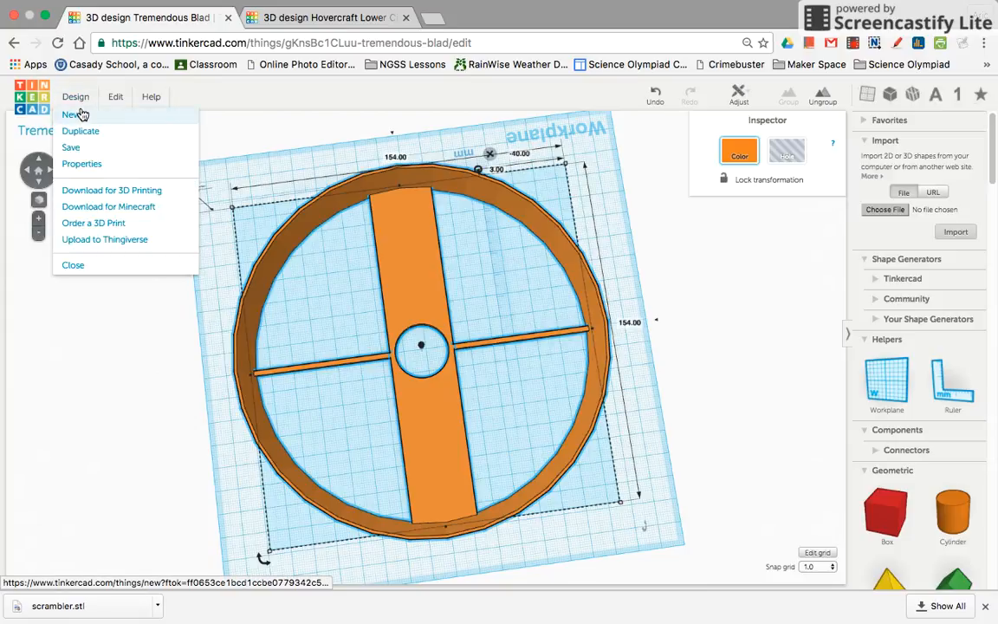
click(75, 112)
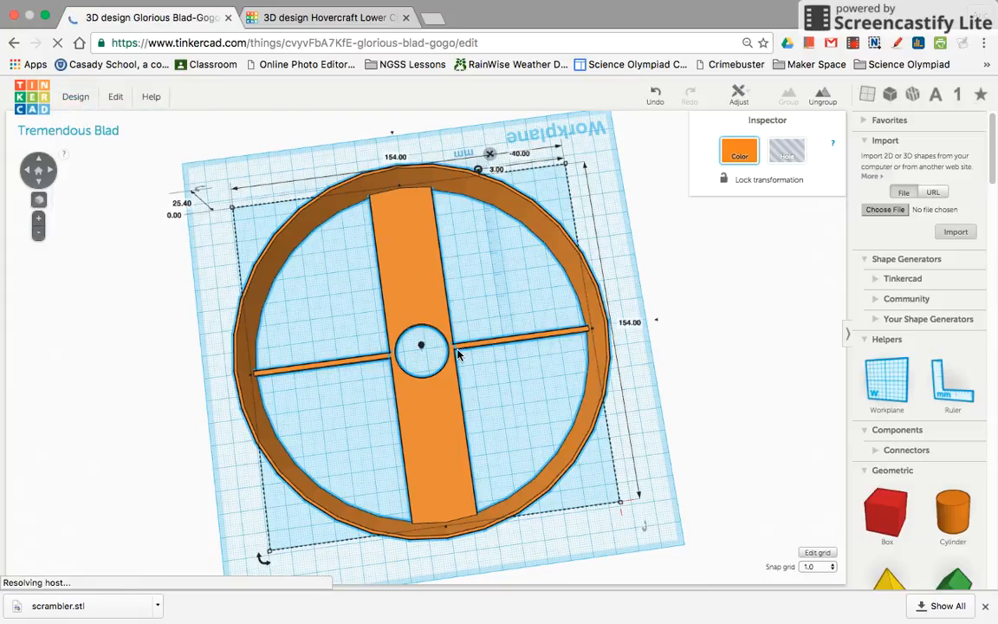